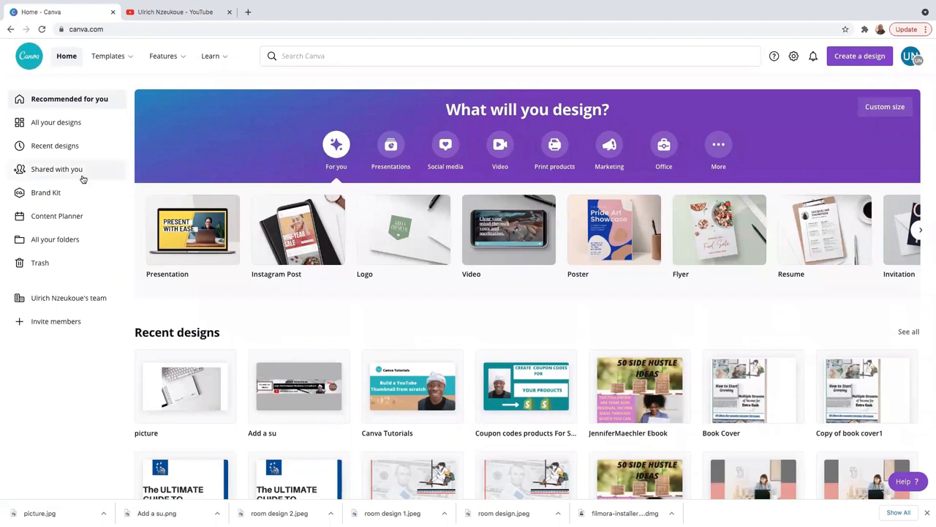
- Search designs for 'youtube' and start a blank YouTube Channel Art design
click(300, 56)
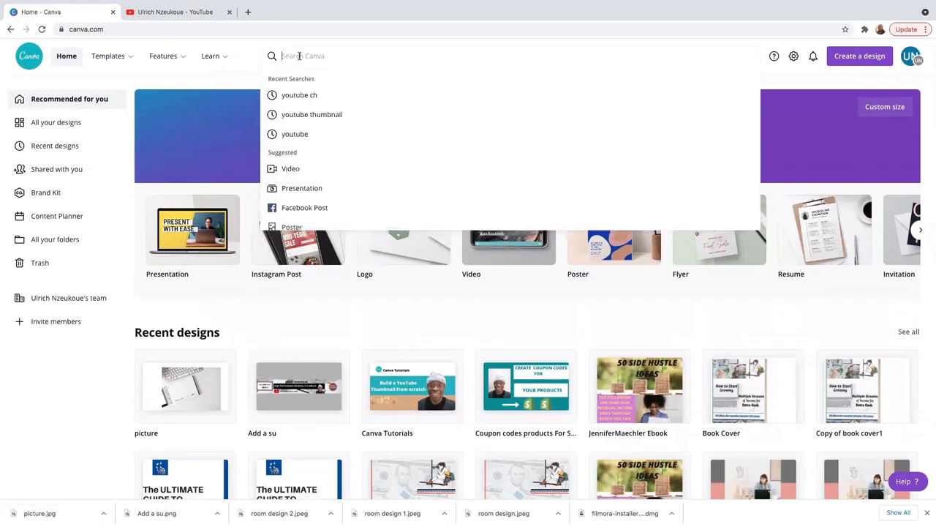
text(youtube)
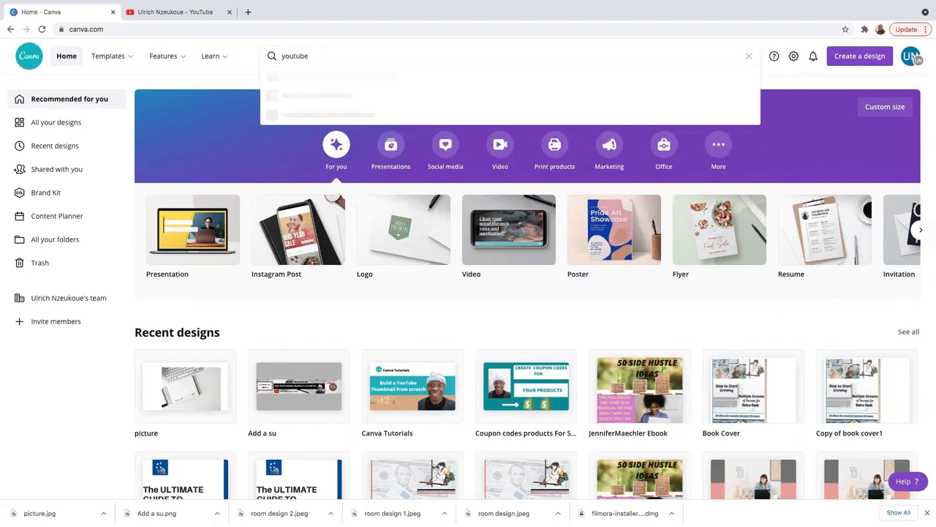
scroll(339, 81, down, 1)
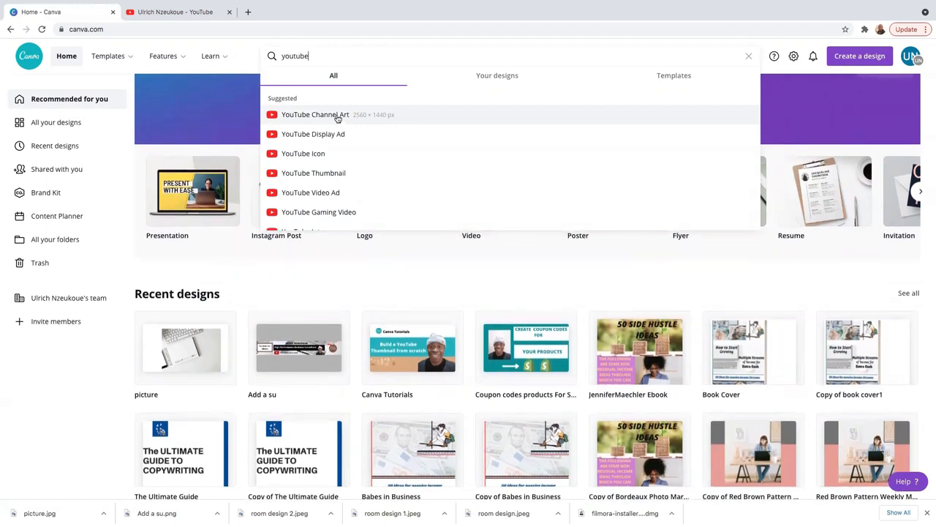
click(338, 118)
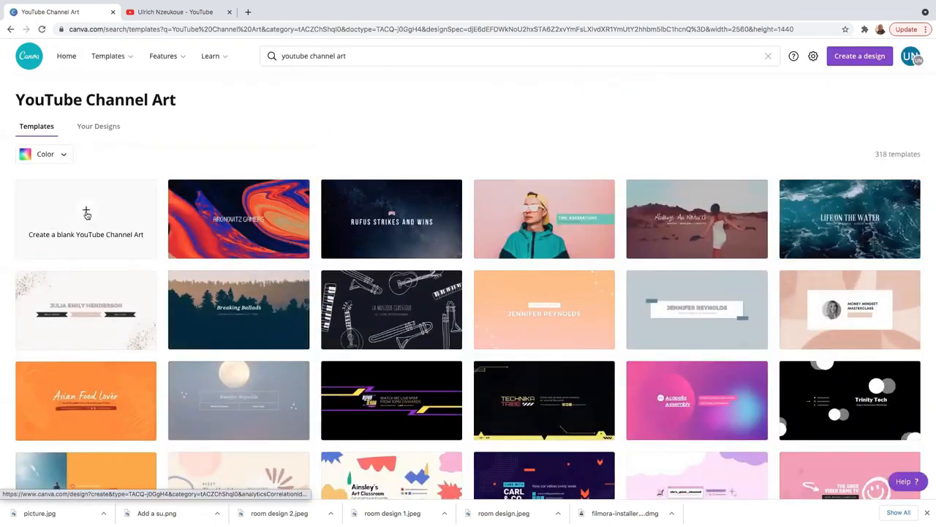
click(86, 214)
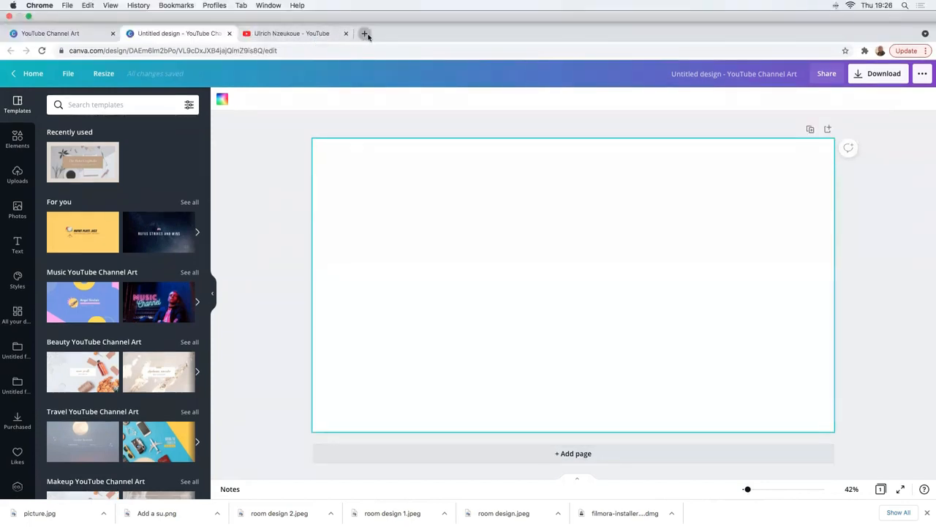
- Add an empty browser tab, then bring up the YouTube channel page showing its current banner
click(364, 33)
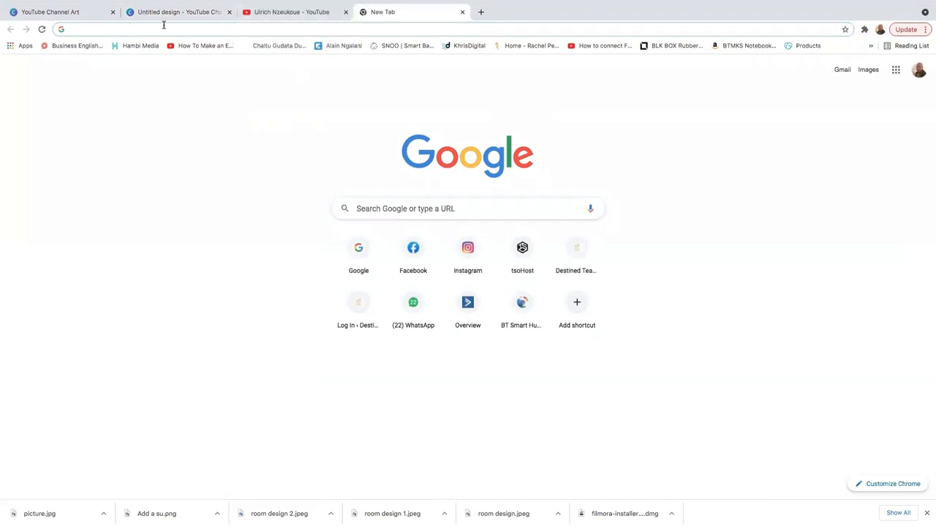
click(153, 15)
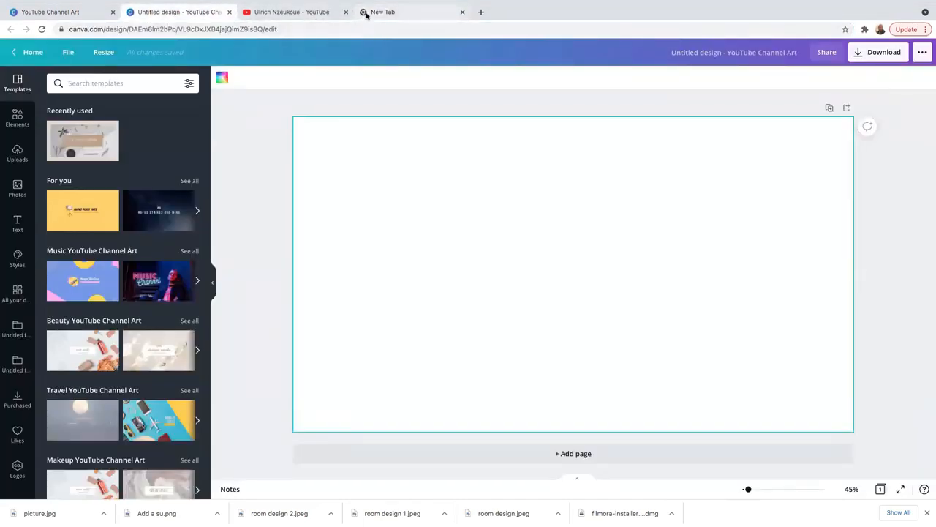
click(285, 13)
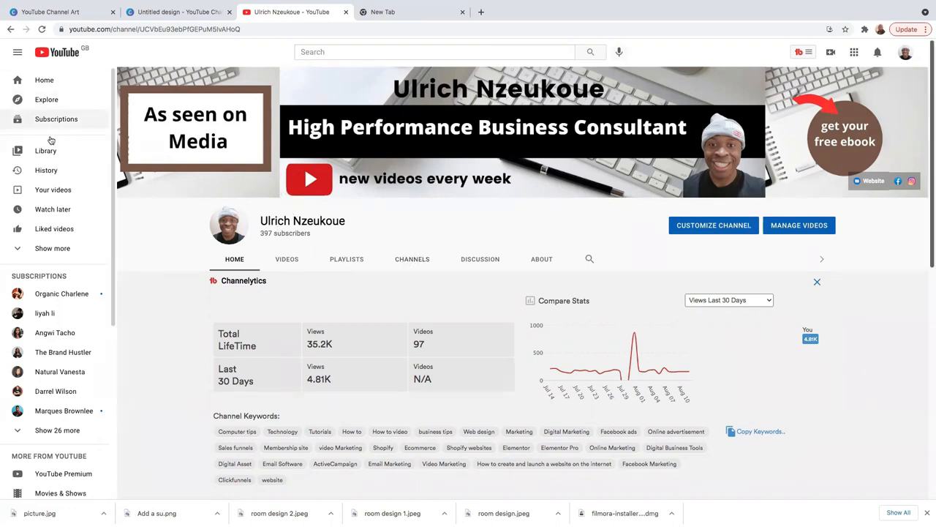
- Search Google for 'youtube template' and show the image results
key(ctrl+Tab)
text(youtube)
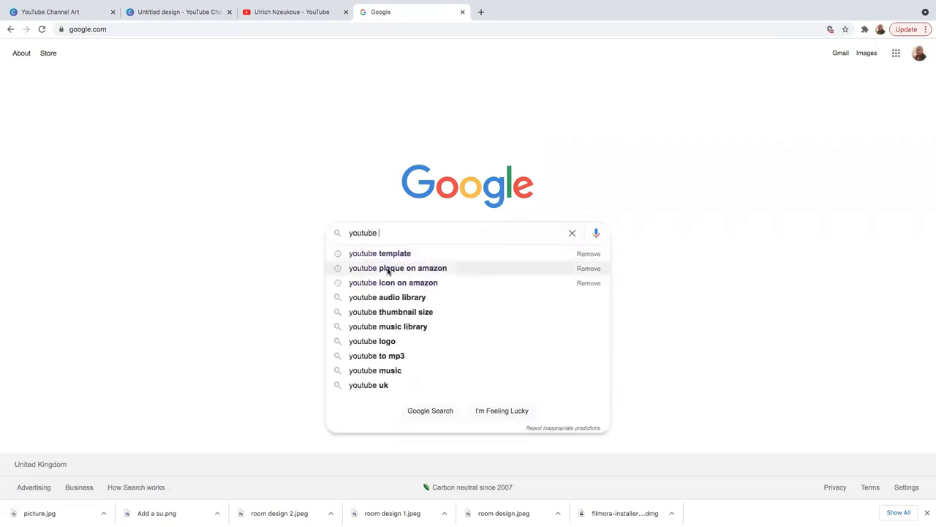
click(404, 254)
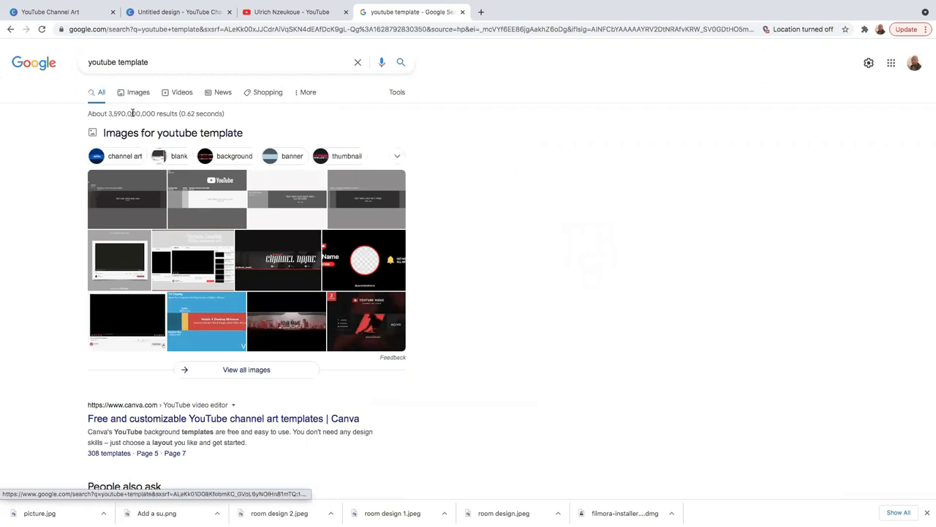
click(132, 97)
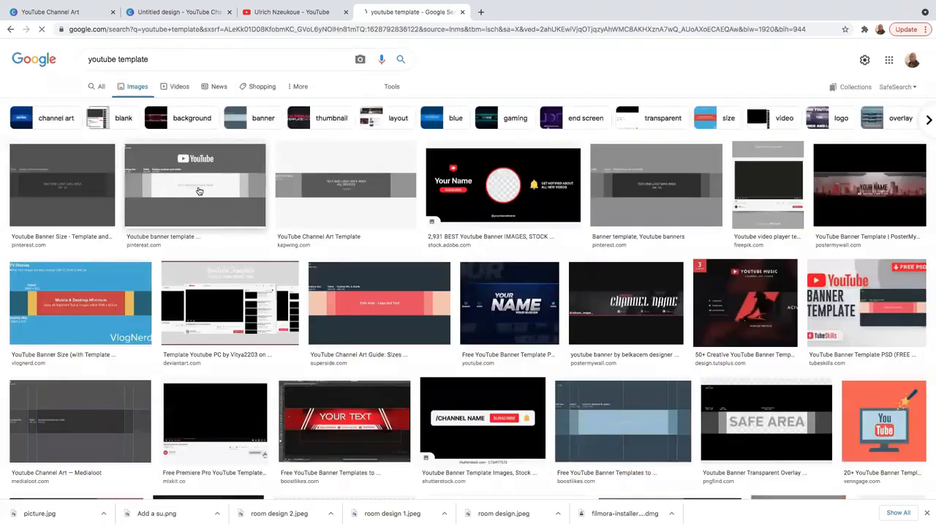
- Save the YouTube banner size template image to disk
click(59, 189)
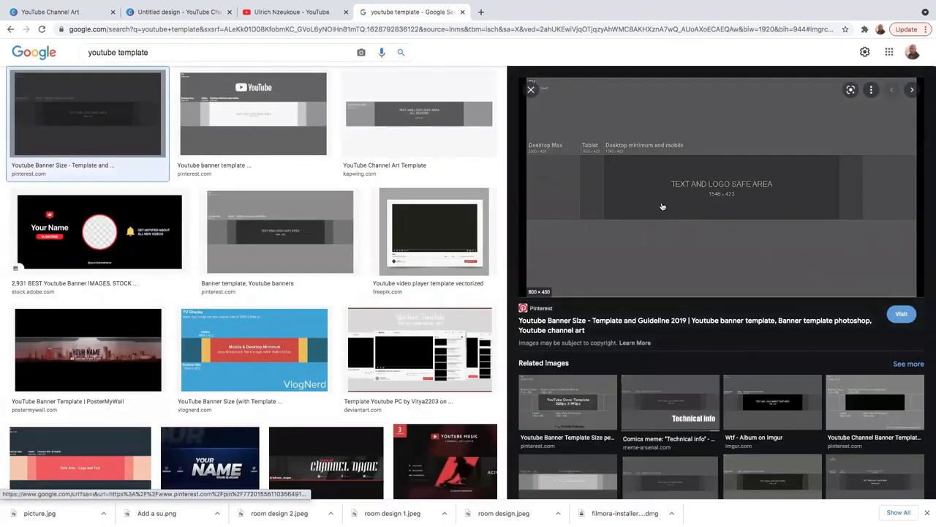
right_click(722, 127)
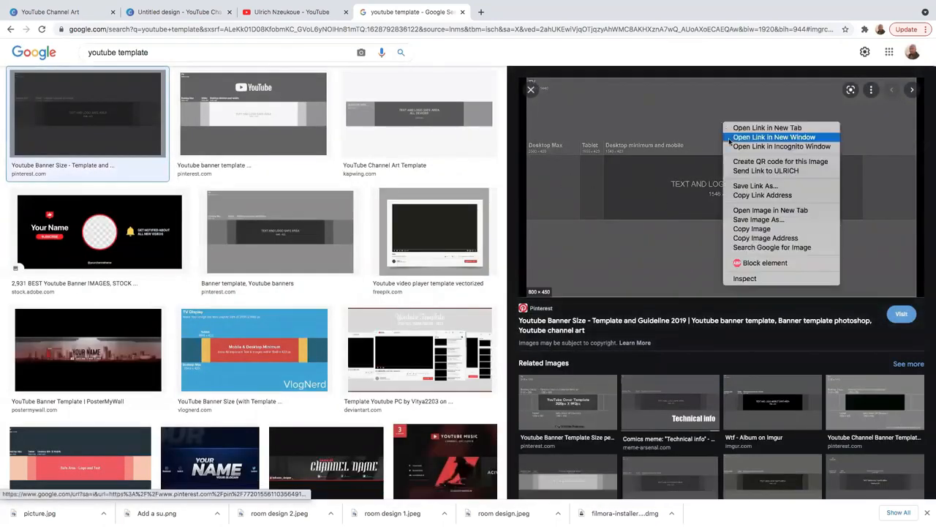
click(765, 219)
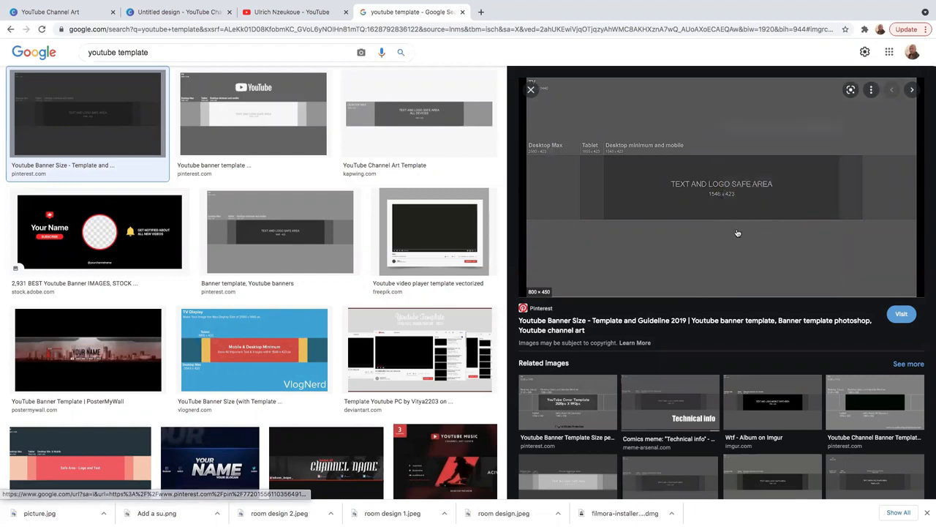
key(Return)
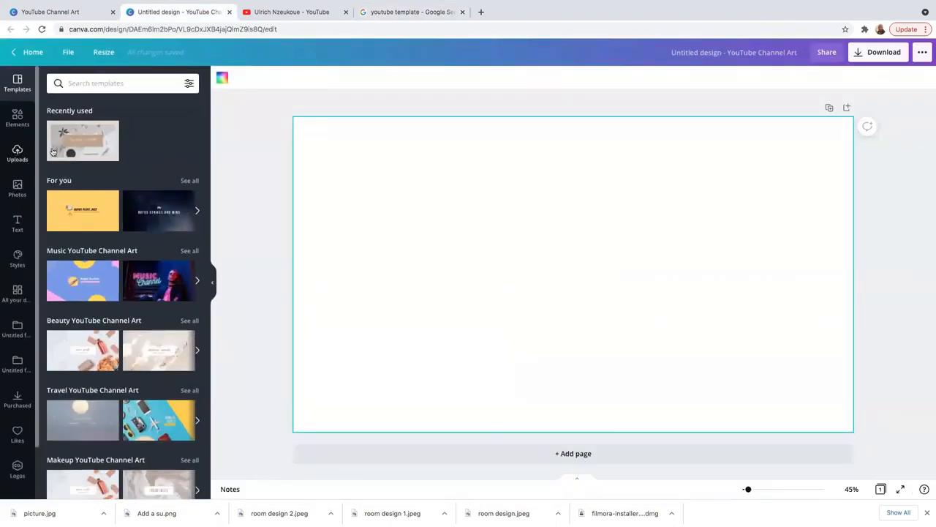
- Add the uploaded banner size guide and stretch it corner to corner across the page
click(18, 163)
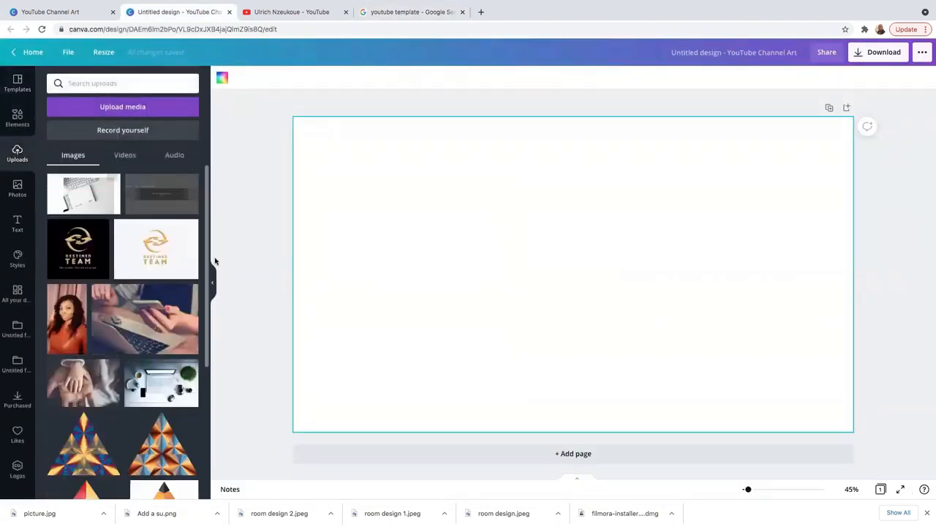
click(156, 199)
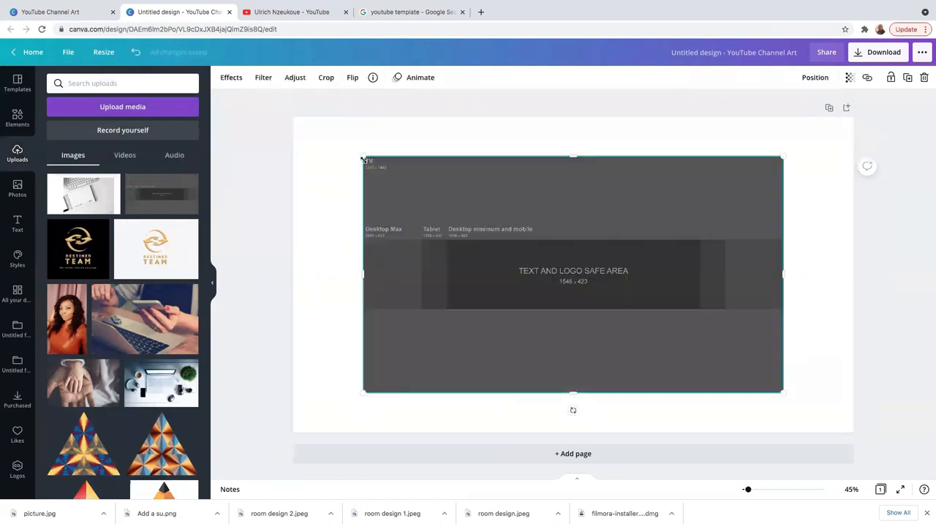
drag(363, 159, 294, 117)
drag(783, 392, 854, 432)
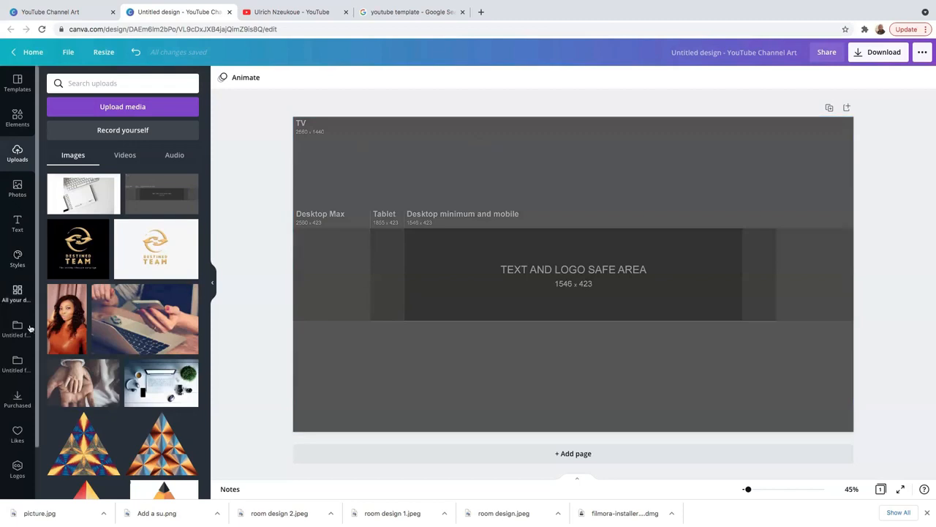
- Add the white texture background from Elements and stretch it over the entire page
click(17, 117)
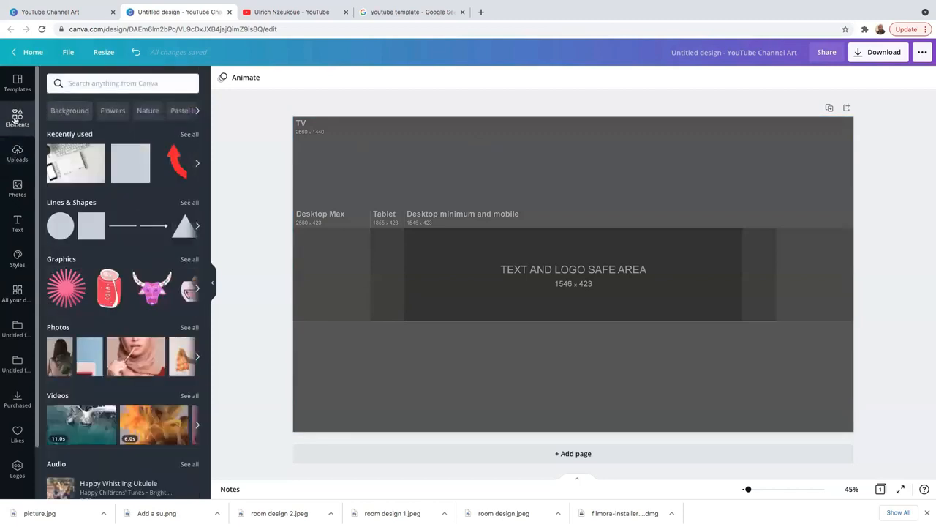
click(69, 110)
scroll(90, 211, down, 5)
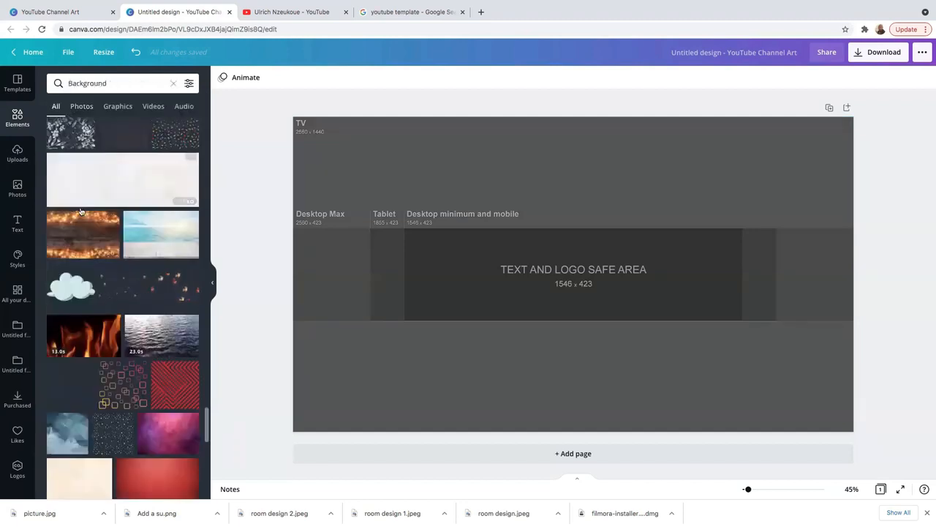
click(129, 183)
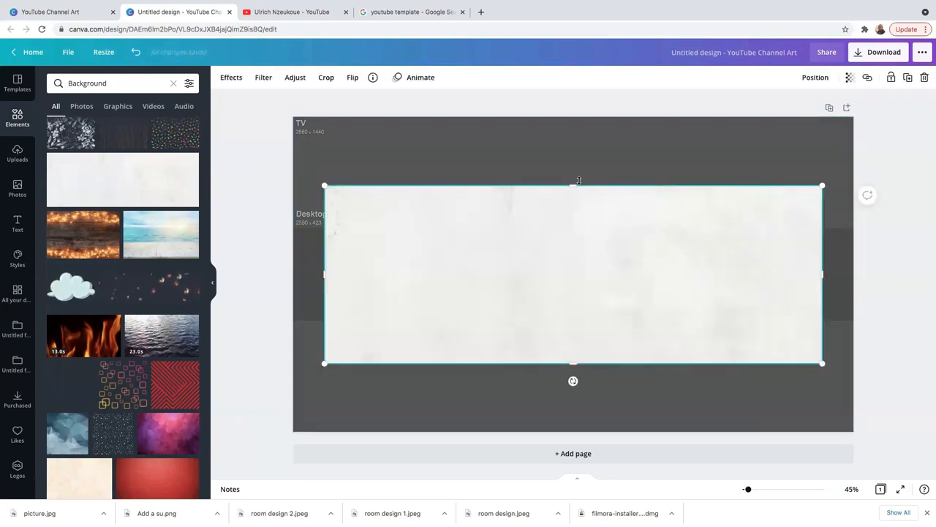
drag(575, 185, 569, 117)
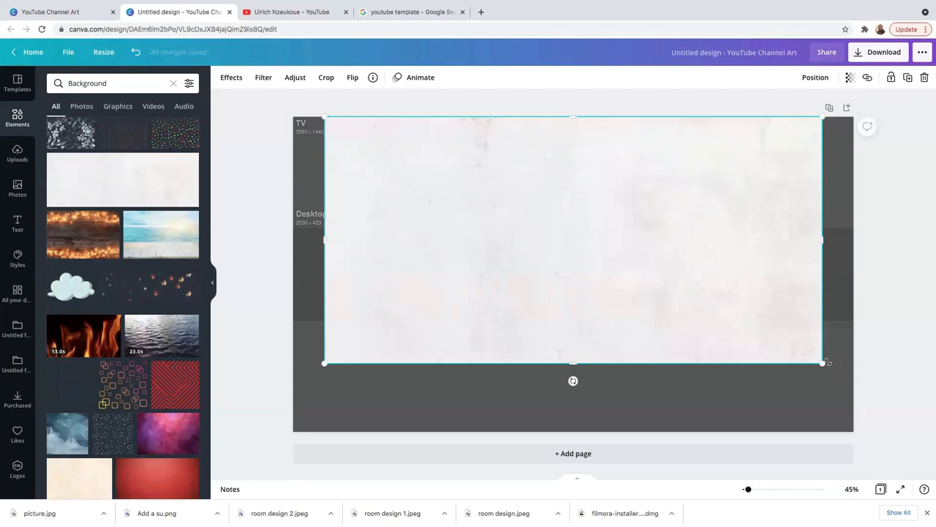
drag(824, 363, 836, 416)
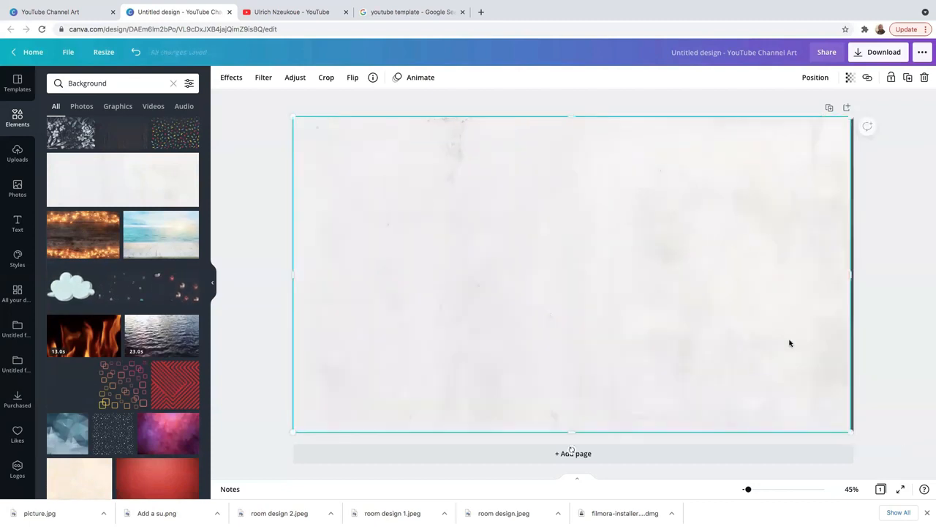
drag(853, 283, 878, 272)
click(881, 269)
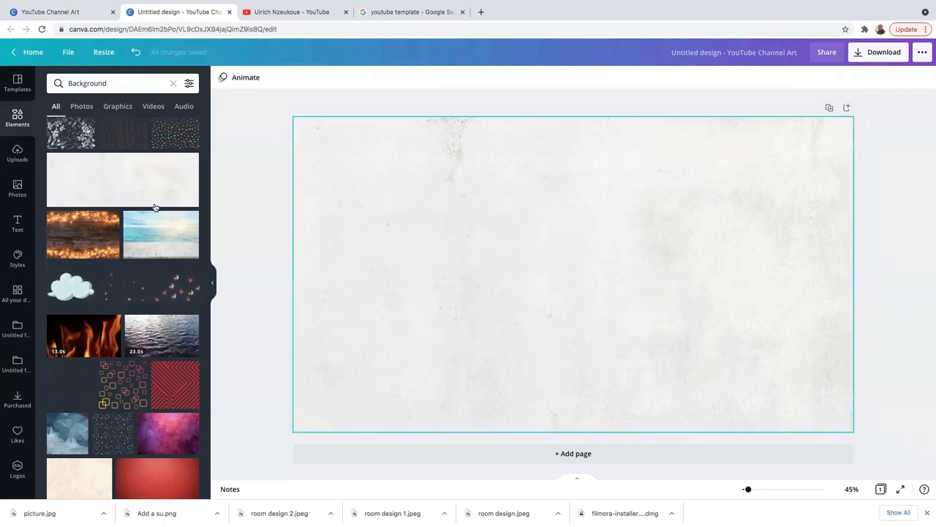
- Add the banner size guide again on top and stretch it to fill the page
click(13, 155)
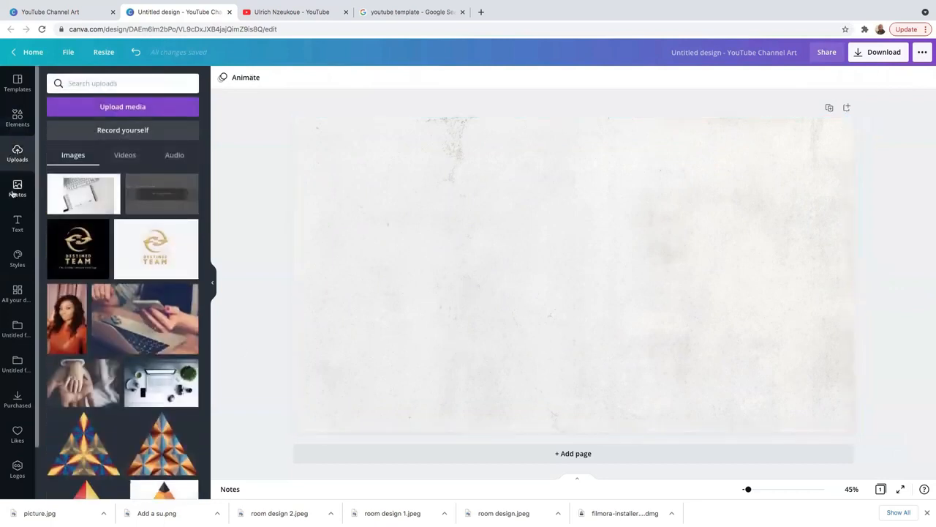
click(162, 193)
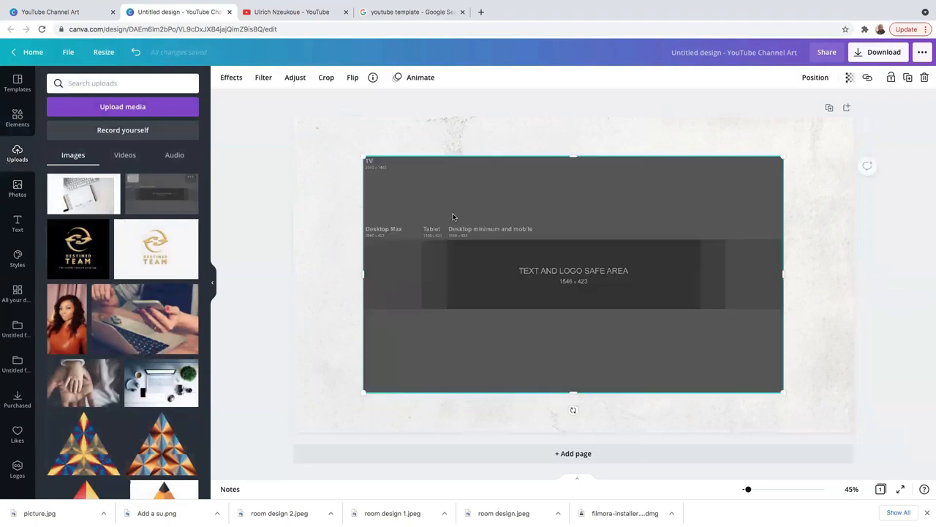
drag(362, 158, 293, 118)
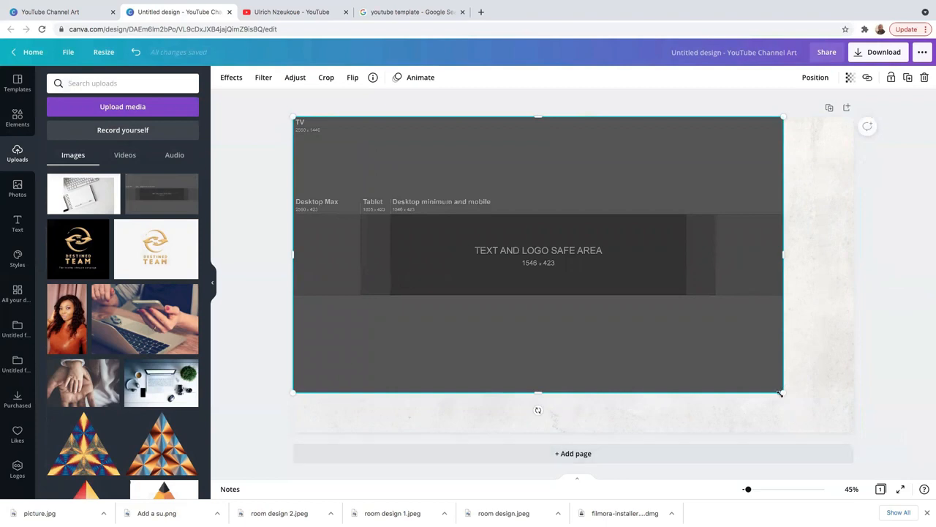
drag(782, 391, 853, 432)
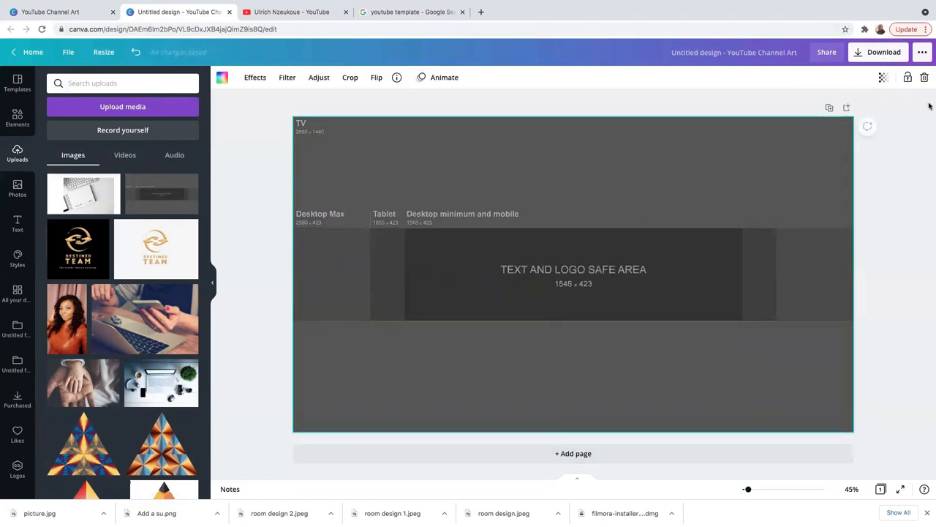
- Set the size guide image's transparency to 60
click(882, 79)
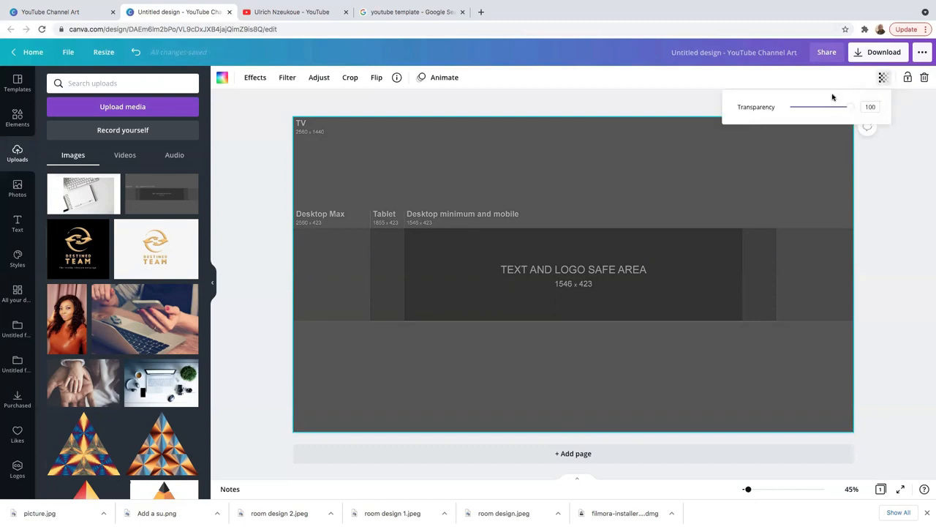
drag(847, 108, 827, 119)
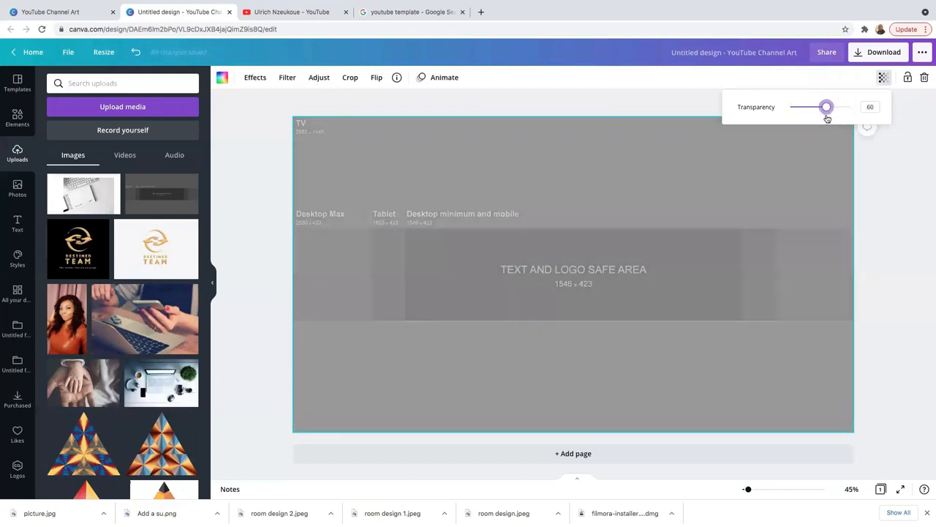
click(694, 176)
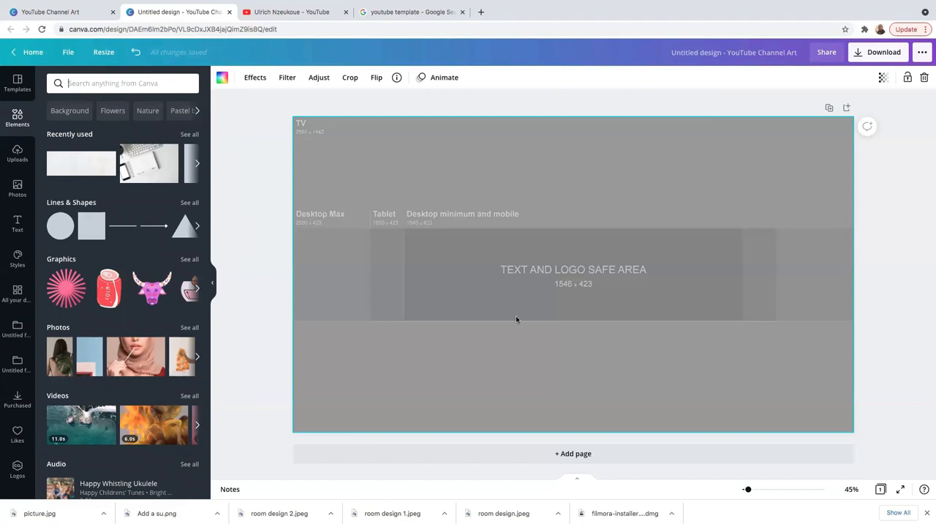
- Exit the full-screen view and return to searching Canva's elements
scroll(612, 295, up, 5)
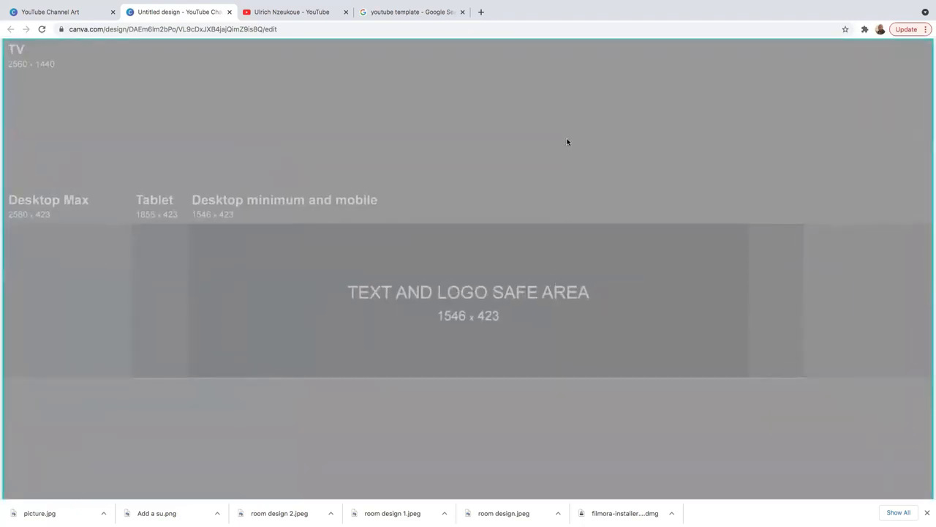
key(Escape)
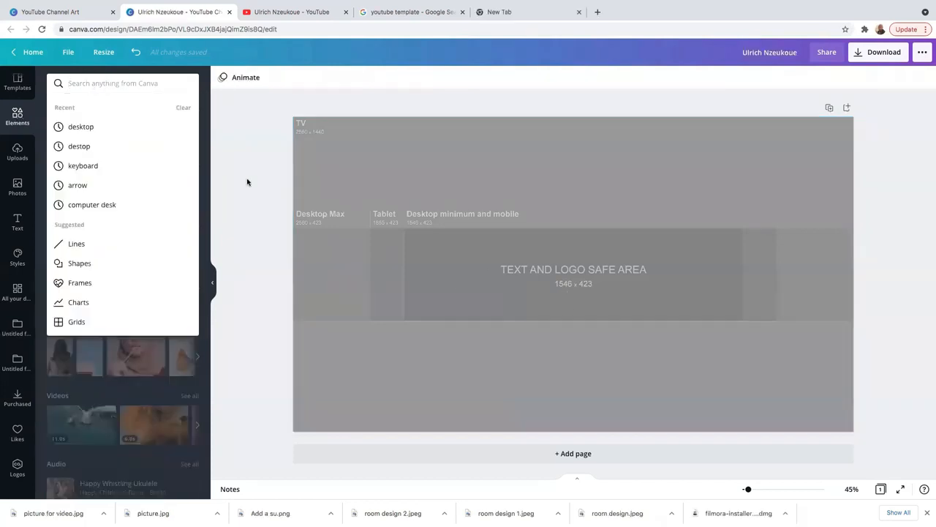
click(246, 179)
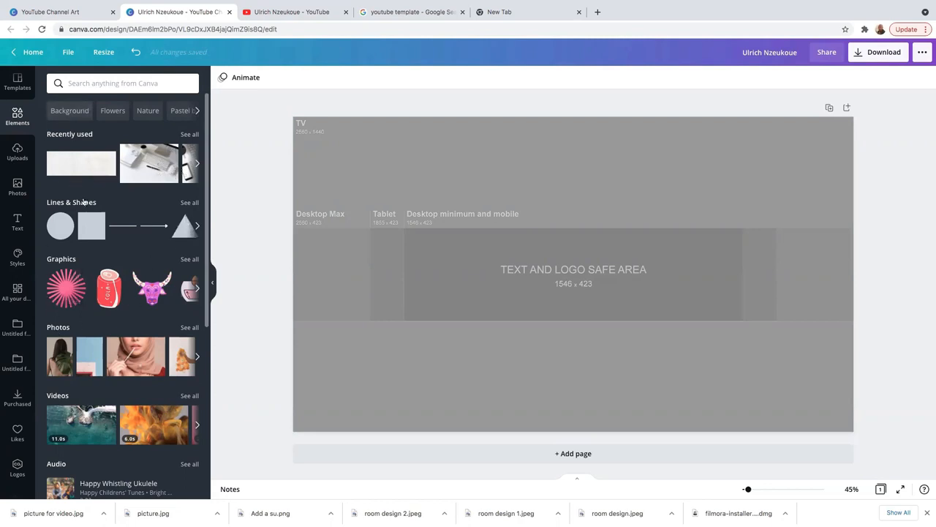
- Add the white texture image and shrink it over the banner's central safe area
click(71, 169)
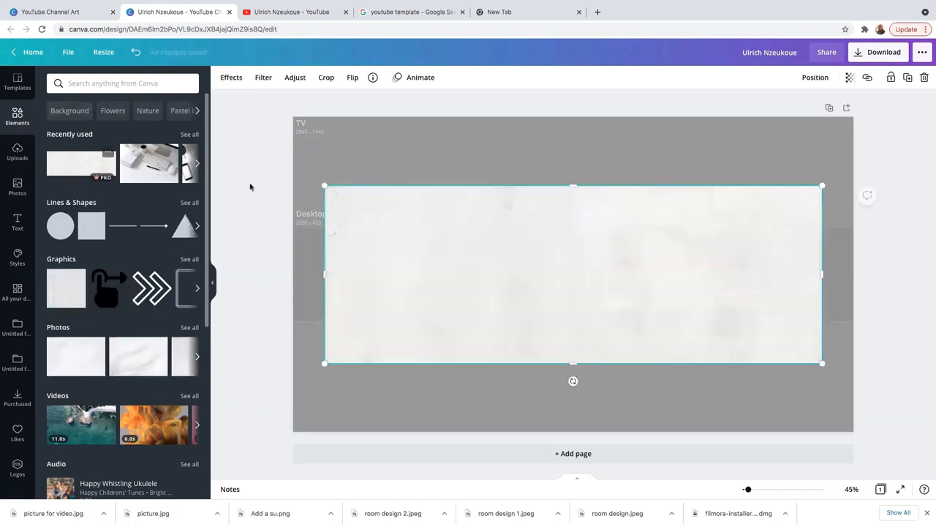
drag(325, 187, 407, 277)
click(487, 372)
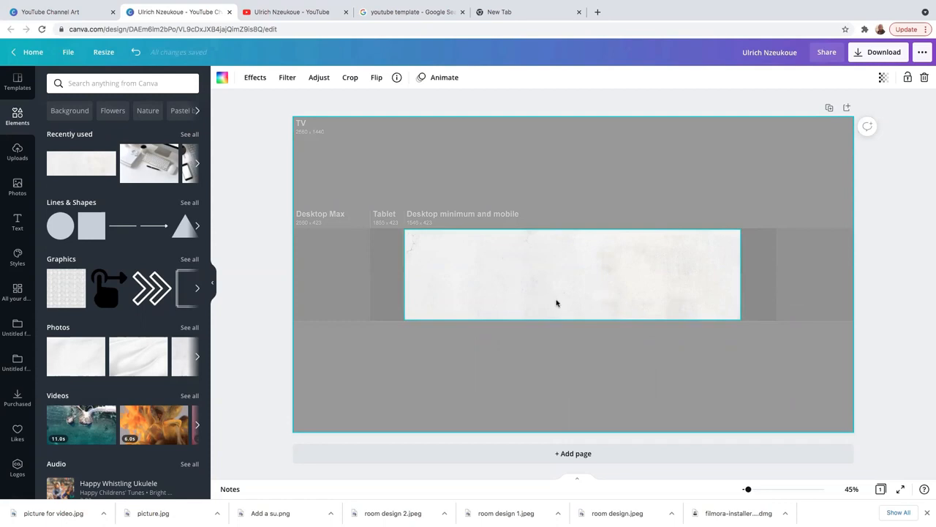
scroll(593, 312, up, 5)
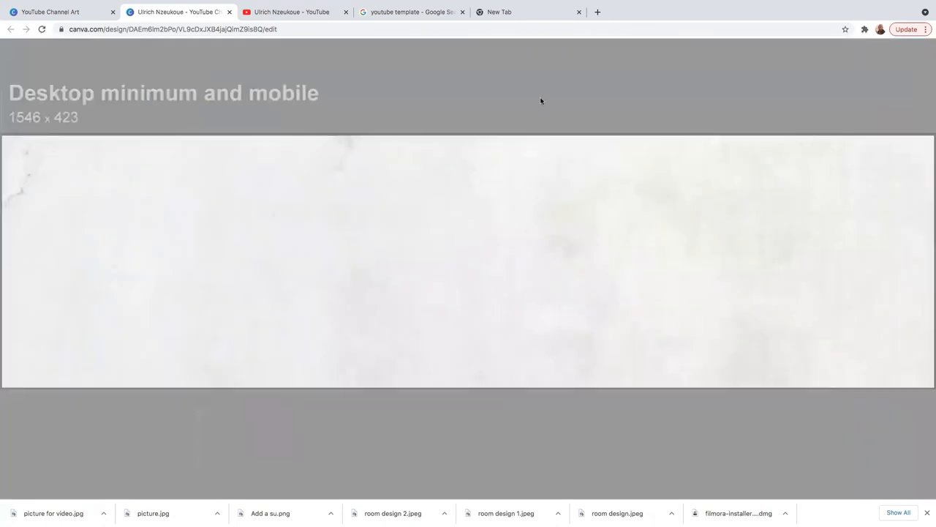
scroll(541, 99, down, 5)
scroll(535, 175, up, 4)
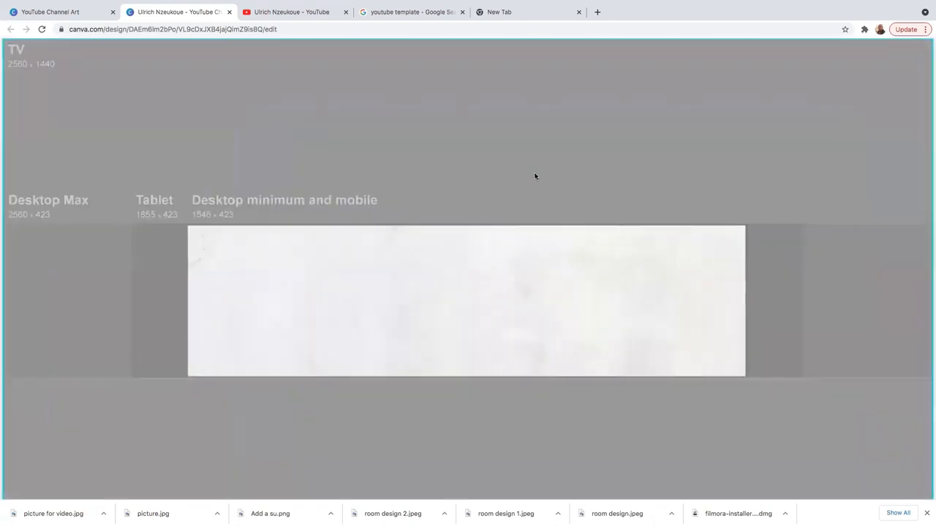
- Place a default 'Add a heading' text box on the white strip
click(495, 274)
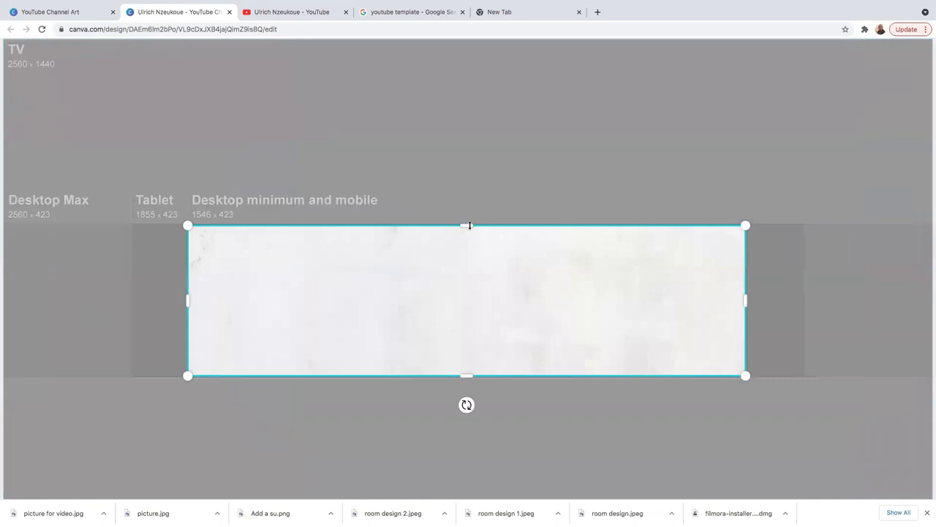
scroll(583, 394, down, 5)
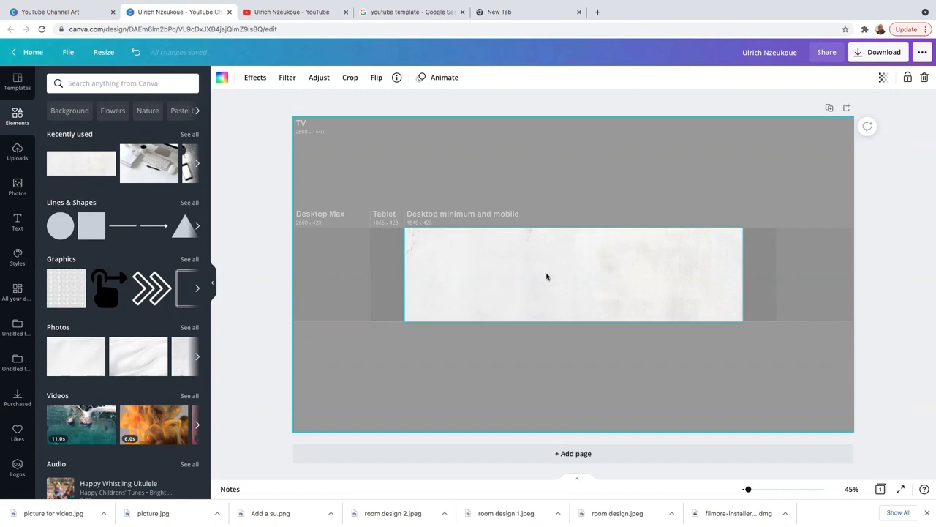
click(18, 222)
click(104, 129)
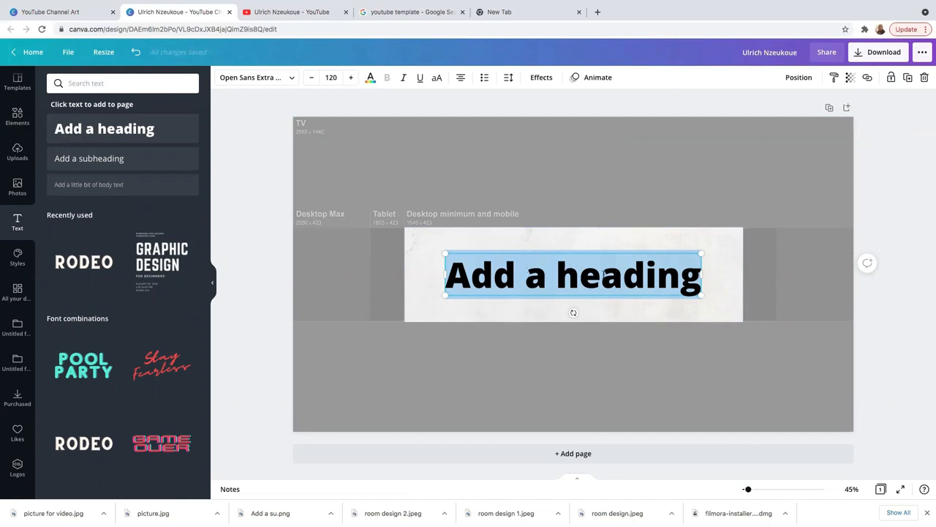
- Delete letters from the placeholder heading text
click(603, 276)
key(BackSpace)
key(BackSpace)
key(BackSpace)
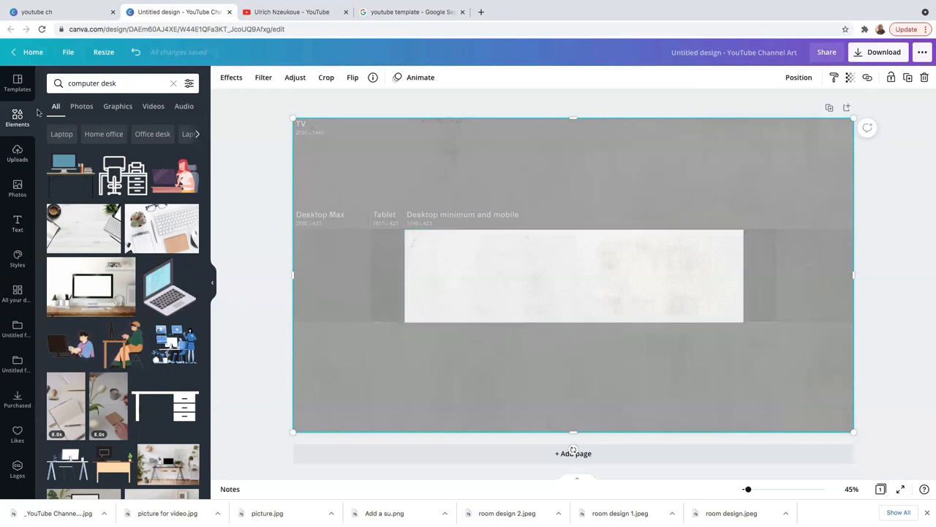
- Crop the keyboard-and-notebook photo into the strip's right end, then add a heading
click(17, 155)
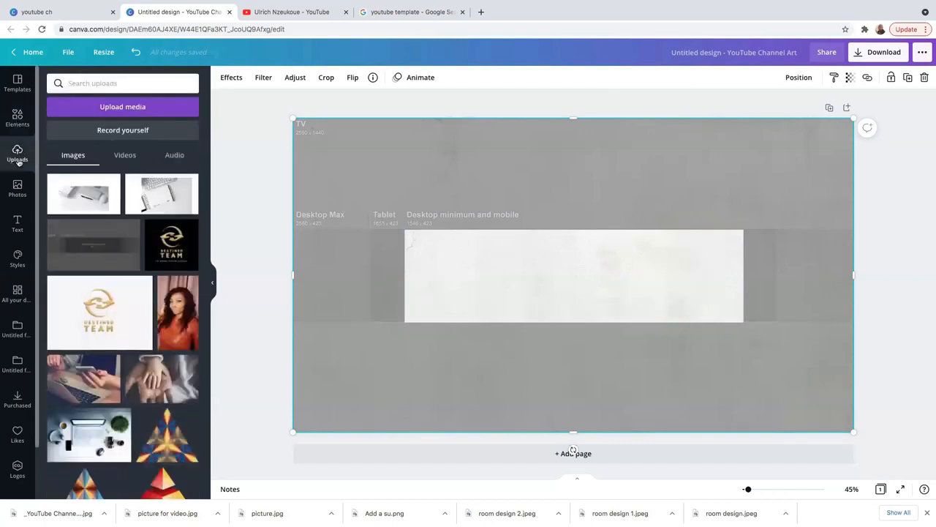
click(161, 203)
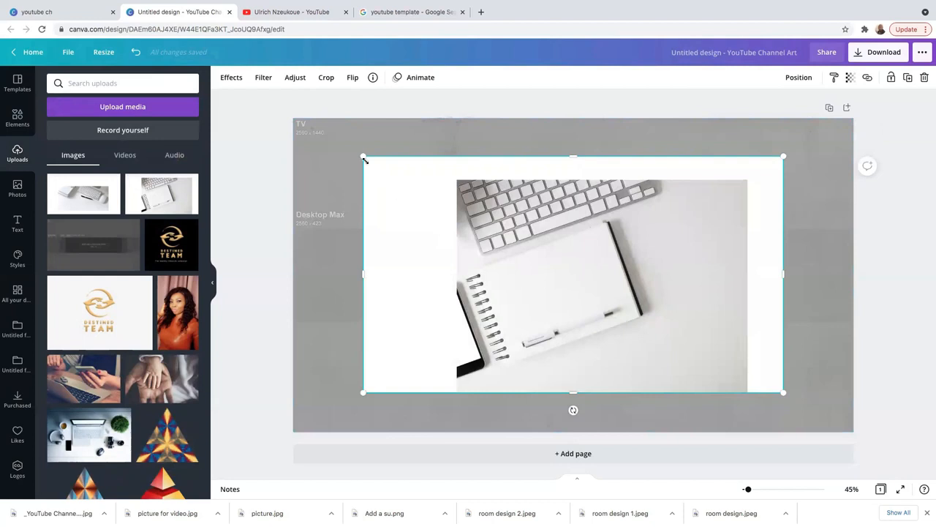
drag(363, 156, 470, 191)
drag(724, 261, 820, 269)
drag(846, 400, 710, 326)
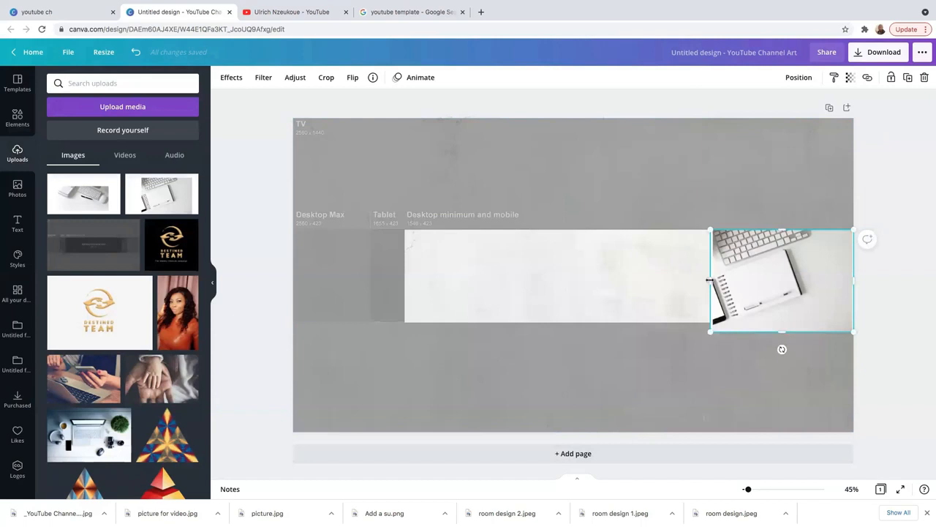
drag(710, 281, 800, 325)
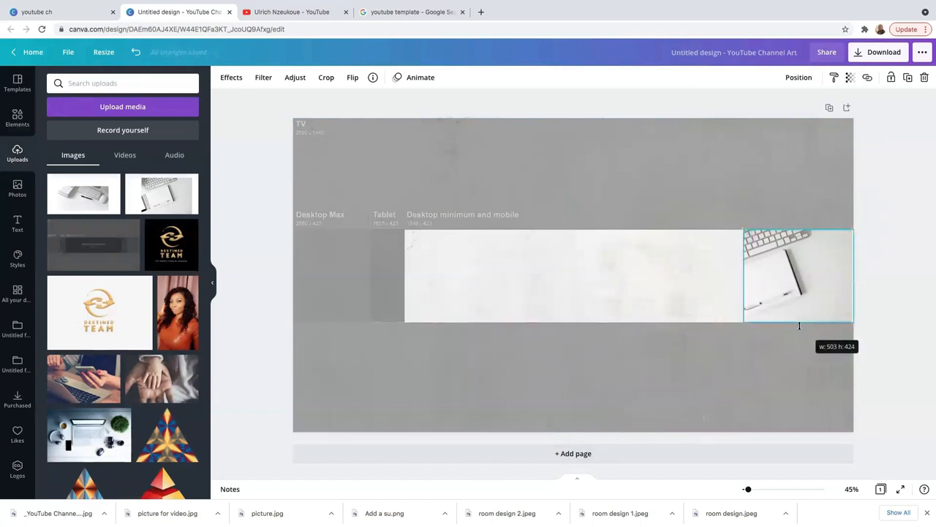
drag(799, 230, 799, 232)
click(788, 207)
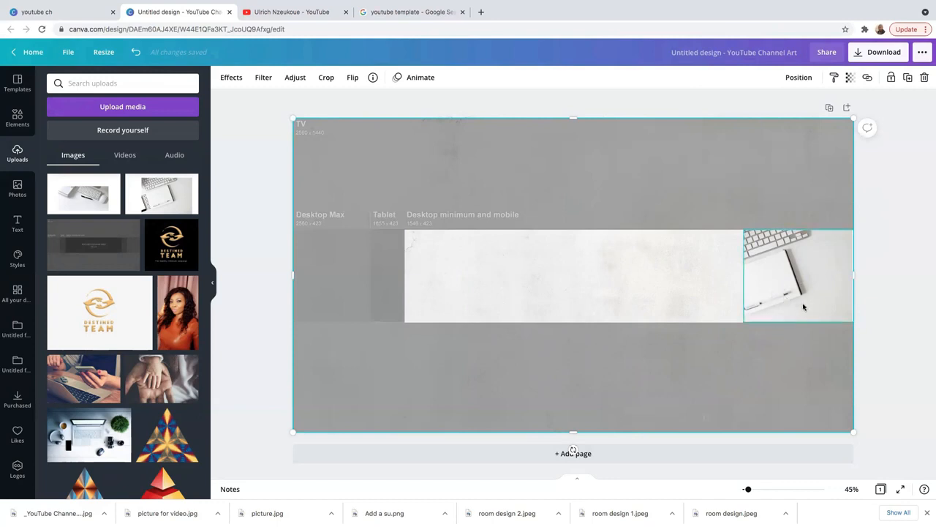
key(t)
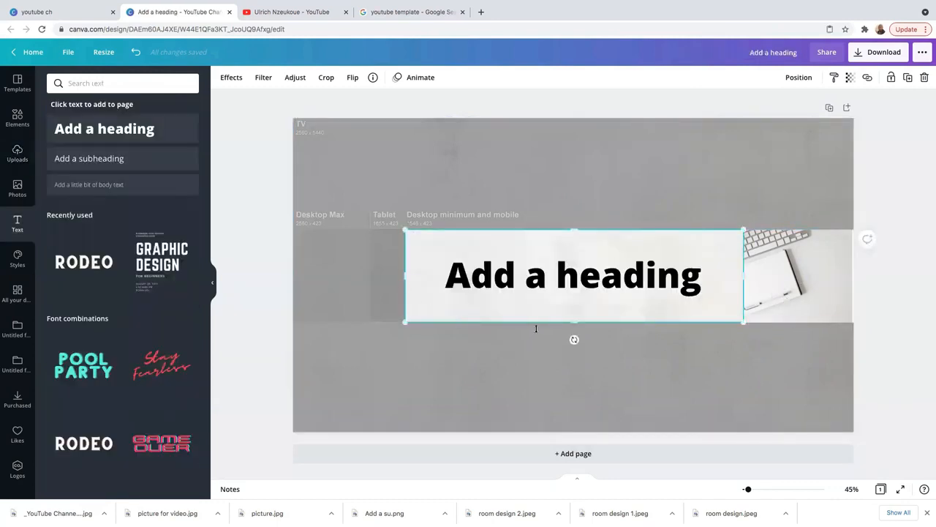
- Nudge the heading up and replace its placeholder text with the channel owner's name
click(544, 284)
drag(576, 274, 584, 258)
double_click(691, 262)
click(690, 262)
key(BackSpace)
key(BackSpace)
key(BackSpace)
key(BackSpace)
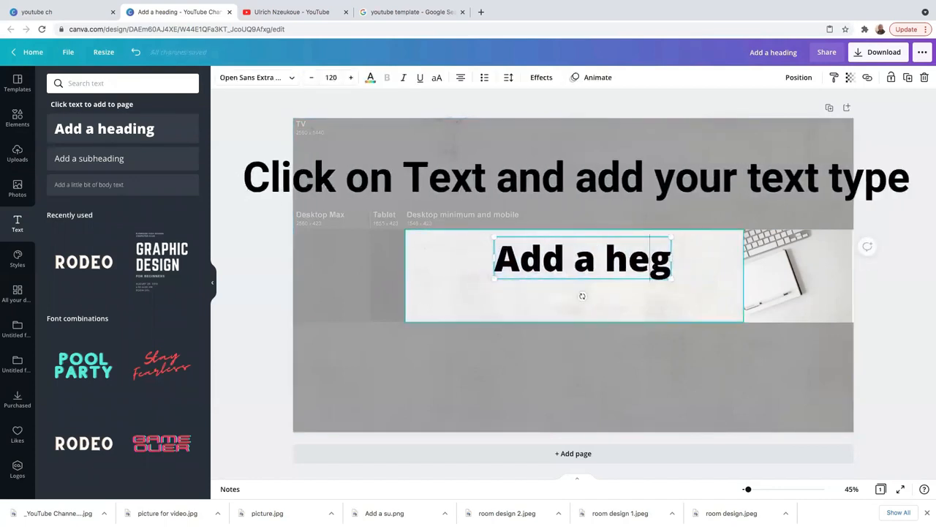
key(BackSpace)
key(BackSpace)
key(Right)
key(BackSpace)
key(BackSpace)
key(BackSpace)
key(BackSpace)
key(BackSpace)
key(BackSpace)
key(BackSpace)
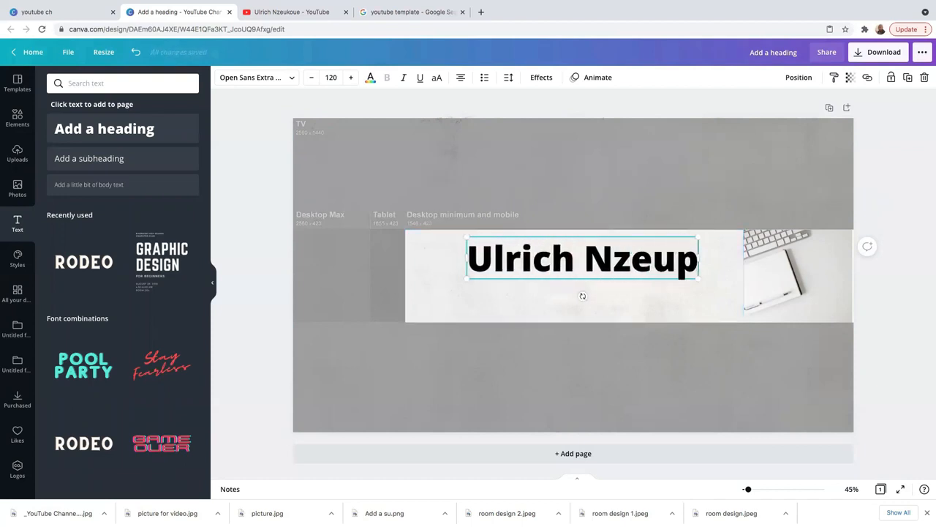
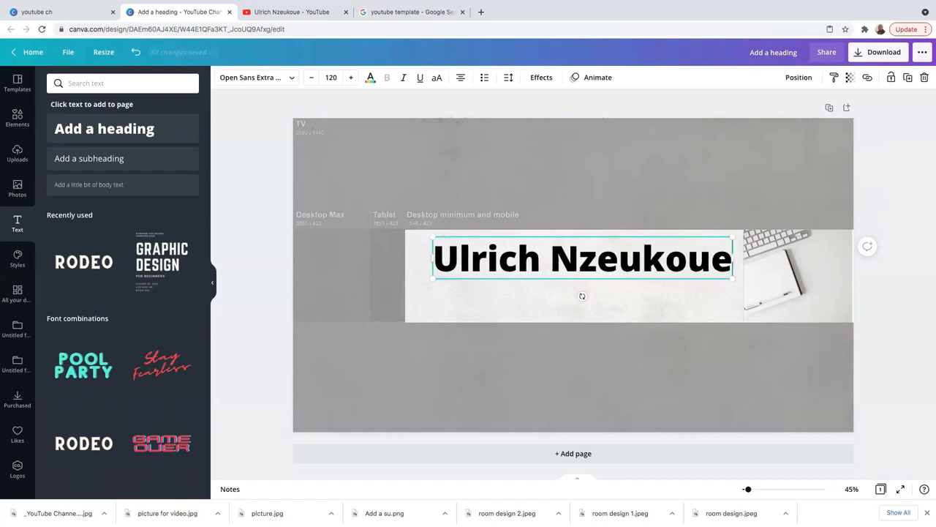
- Reduce the name heading's font size from 120 to 56
click(336, 77)
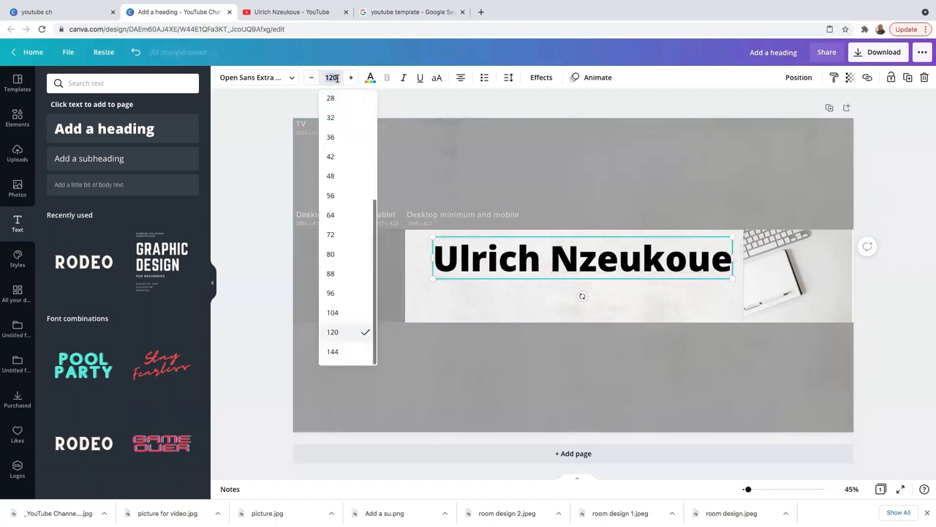
key(BackSpace)
text(56)
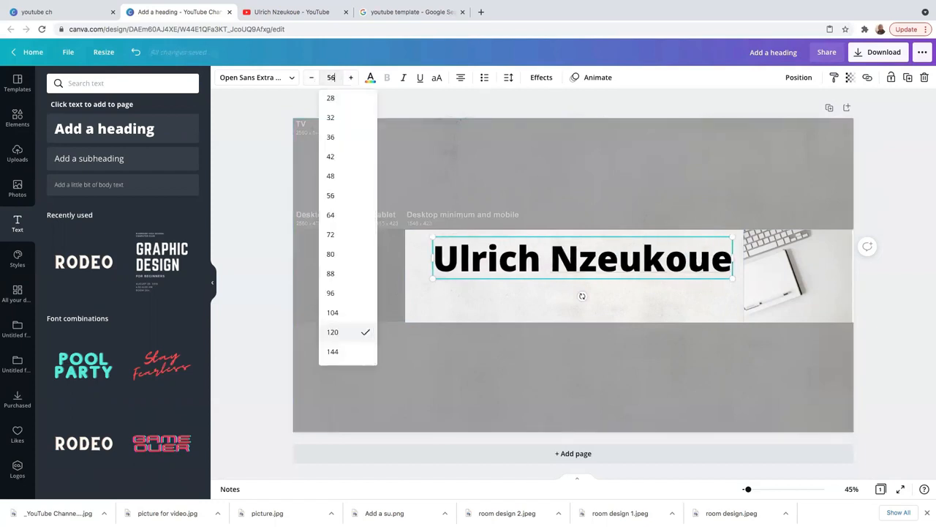
click(341, 196)
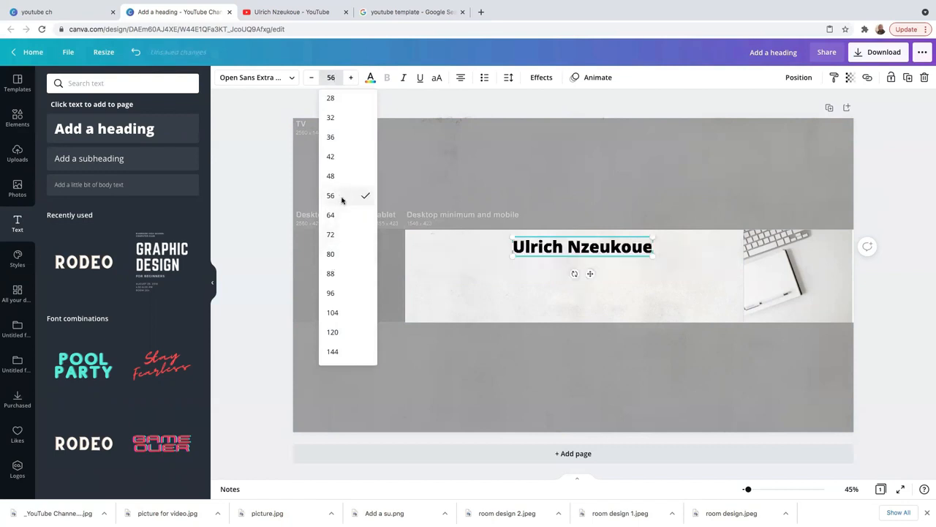
click(604, 282)
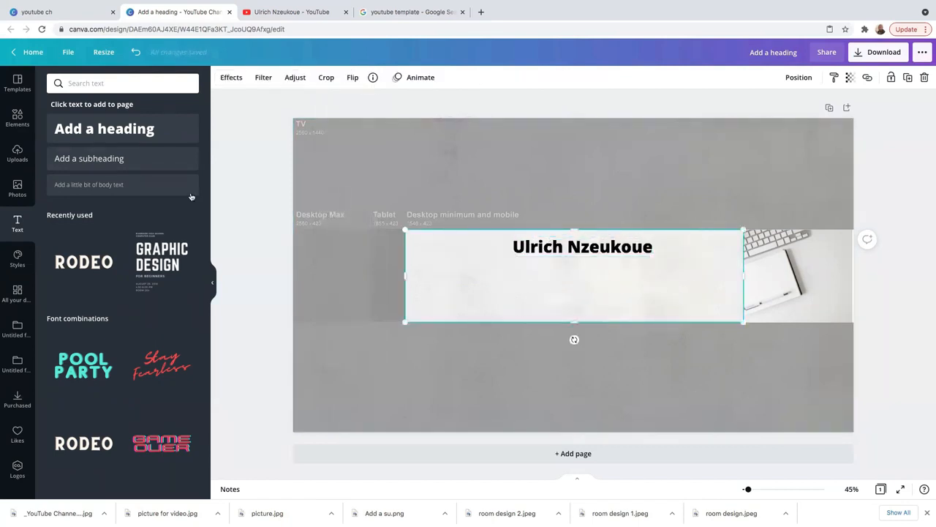
- Add a square and stretch it into a wide bar across the banner below the name
click(18, 117)
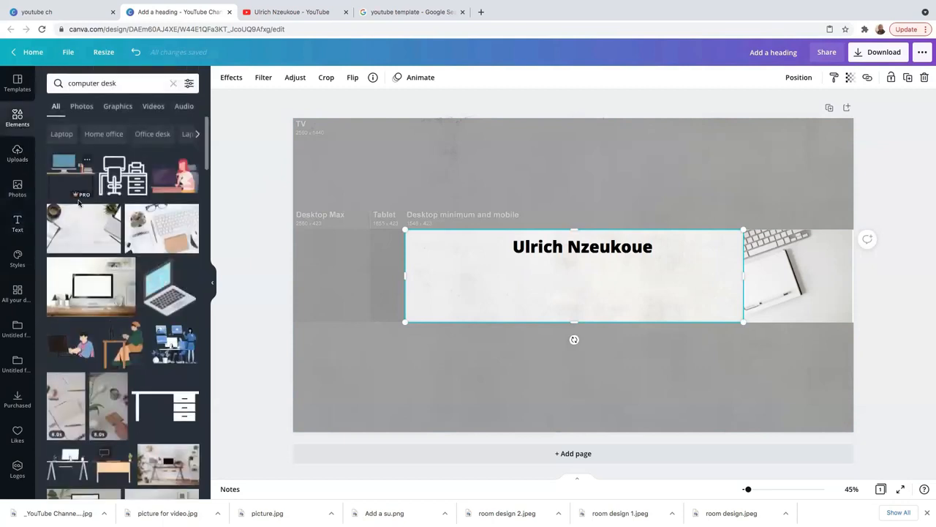
click(174, 83)
click(71, 165)
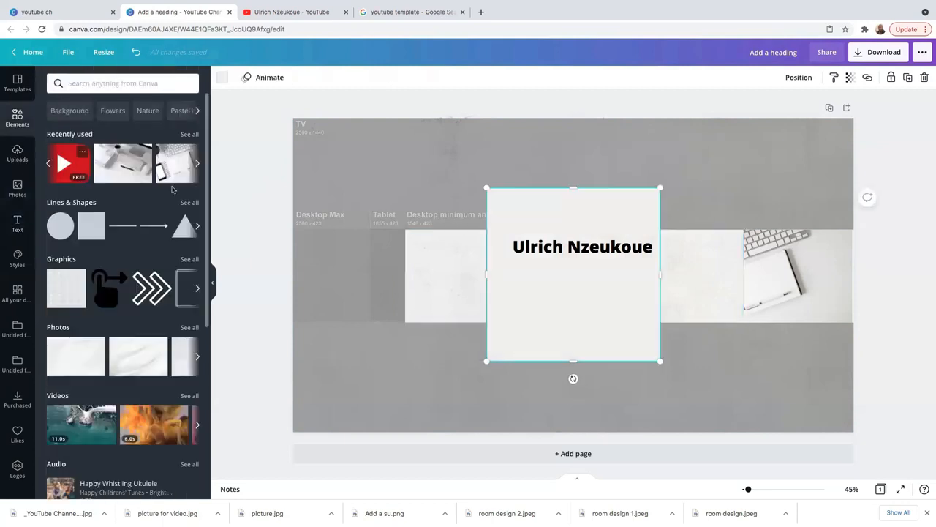
drag(574, 187, 575, 285)
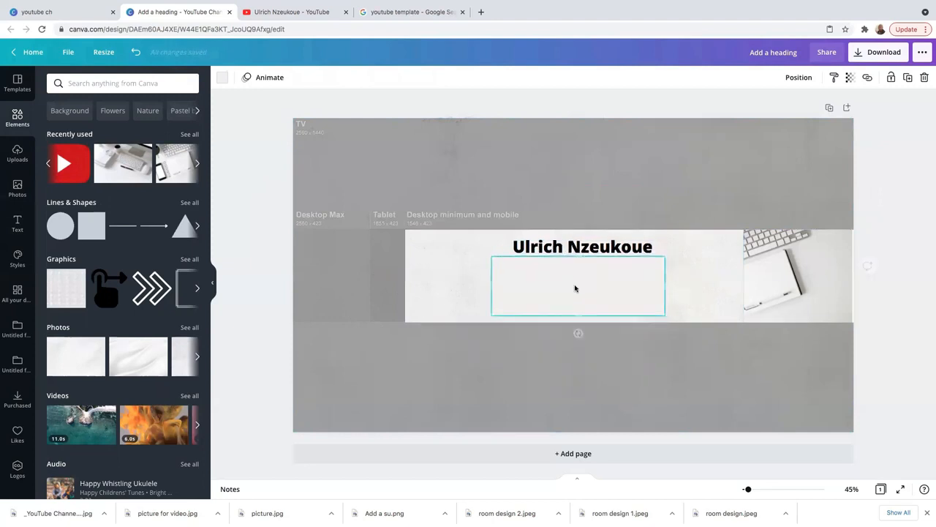
drag(665, 288, 744, 291)
drag(447, 282, 407, 282)
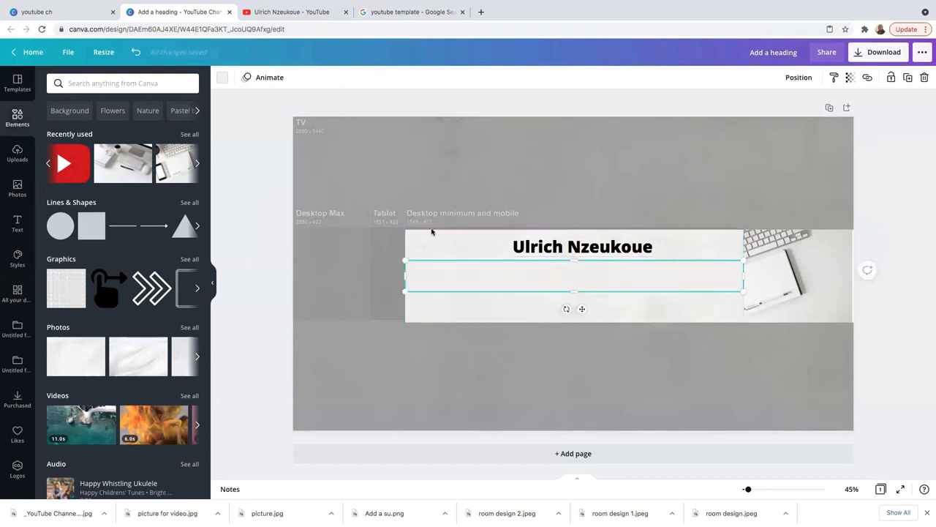
- Fill the new bar with black
click(223, 78)
click(87, 130)
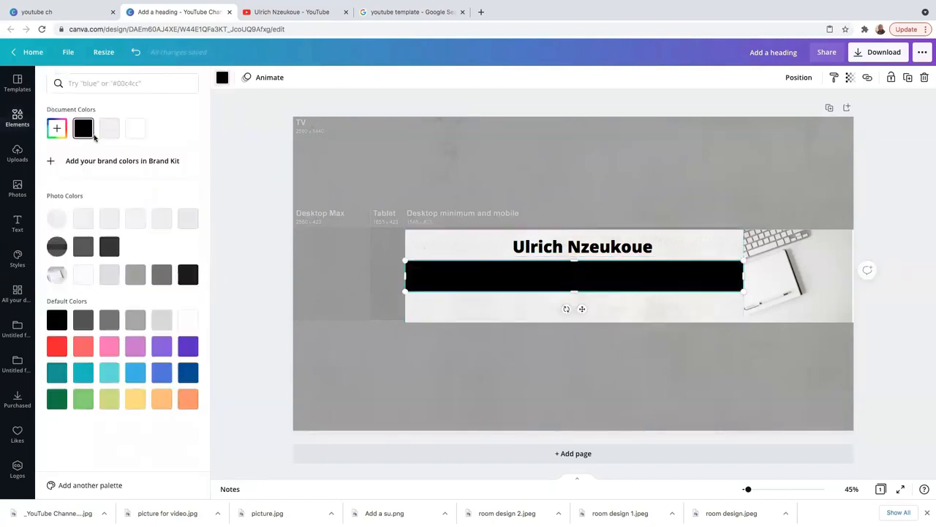
click(591, 381)
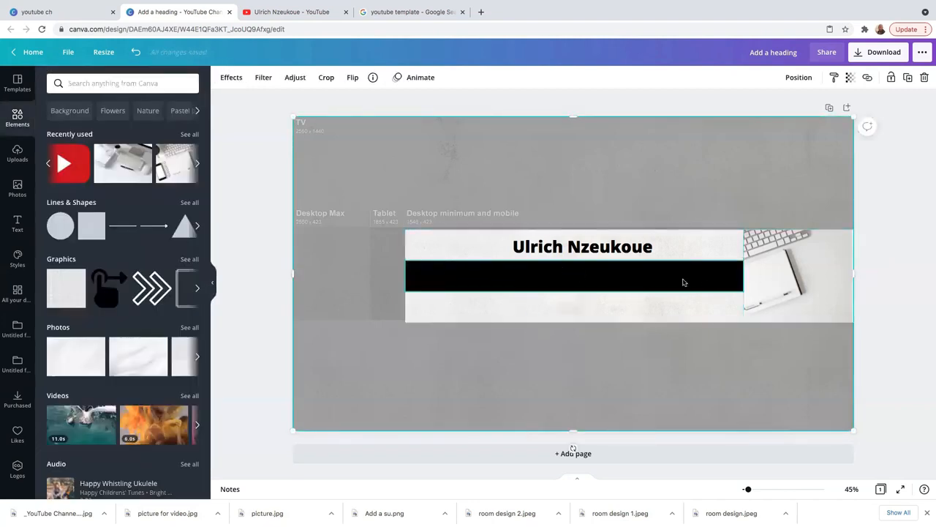
- Add the white tagline 'High Performance Business consultant' at size 43 on the bar's left end
click(16, 223)
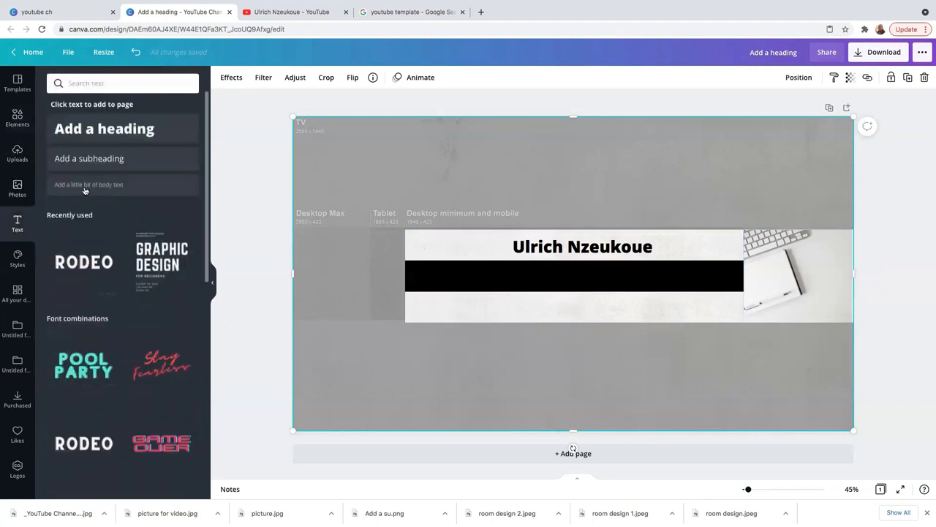
click(125, 137)
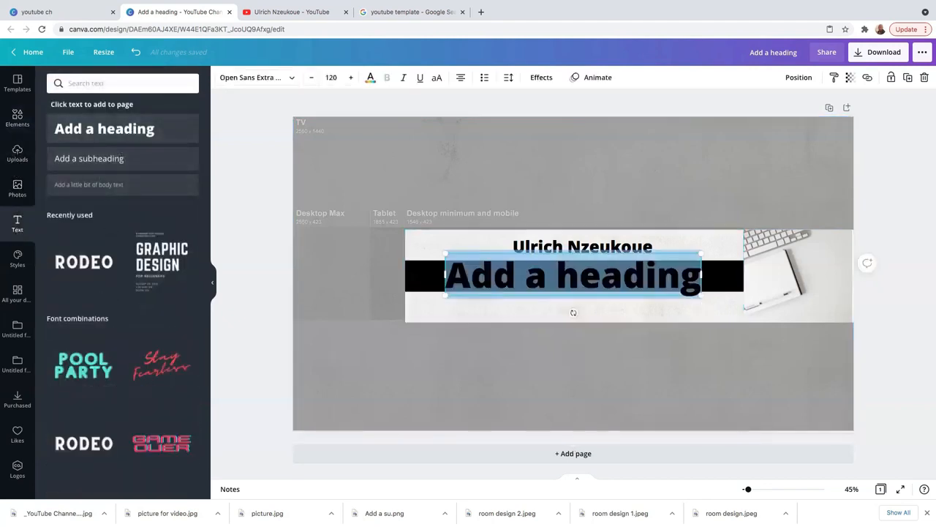
key(BackSpace)
key(BackSpace)
key(BackSpace)
key(BackSpace)
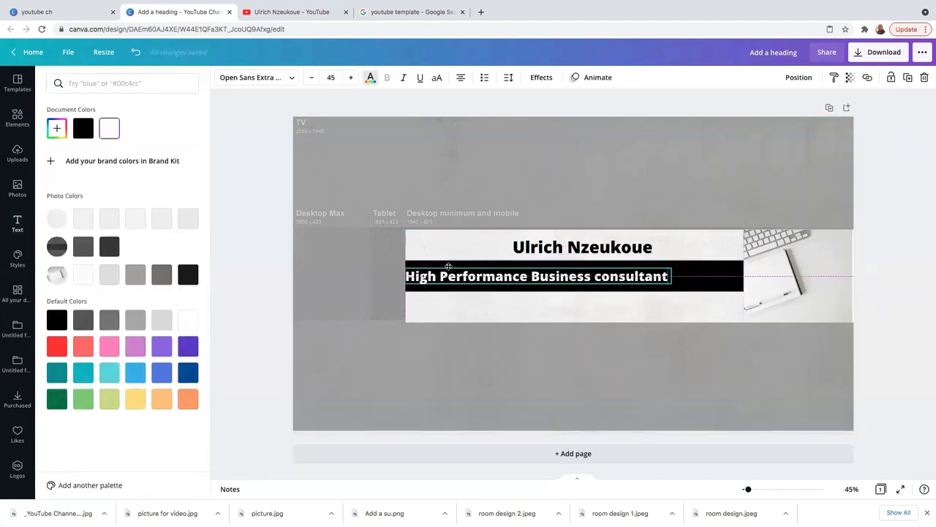
drag(447, 266, 448, 268)
click(544, 403)
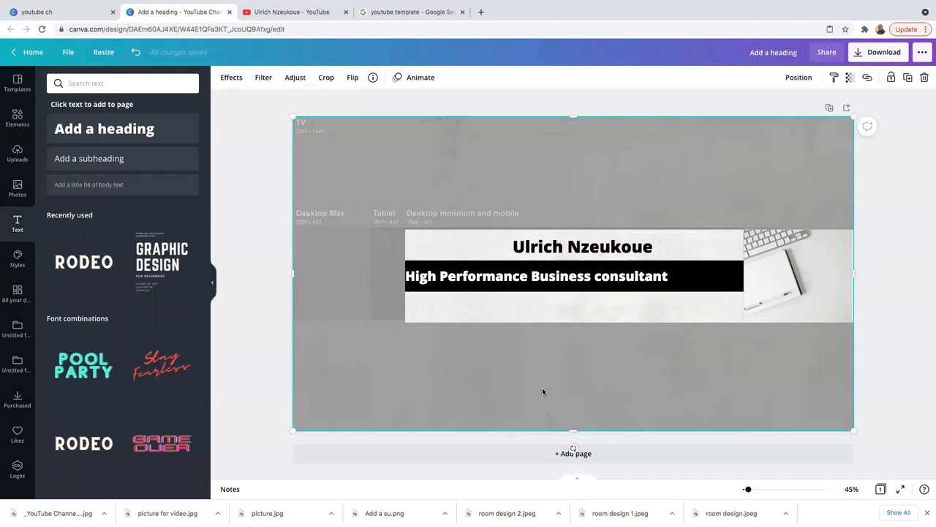
drag(516, 277, 519, 275)
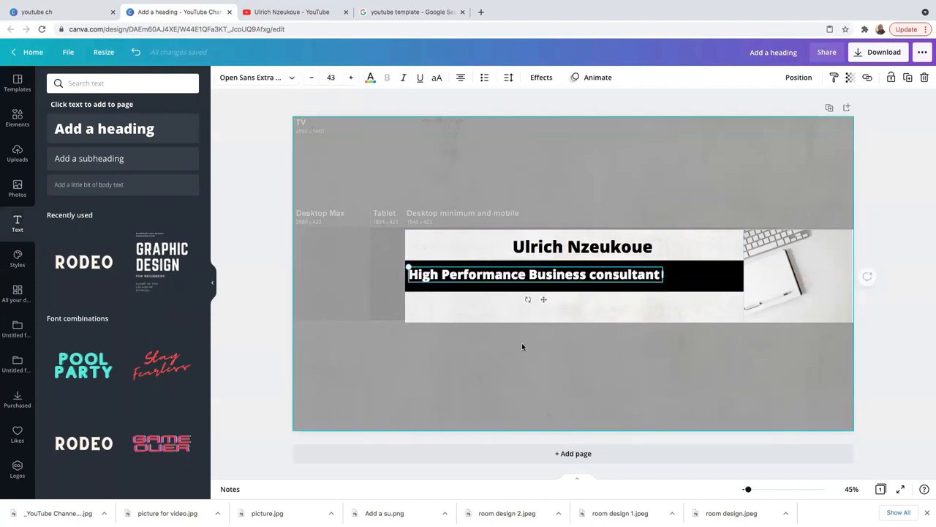
click(583, 376)
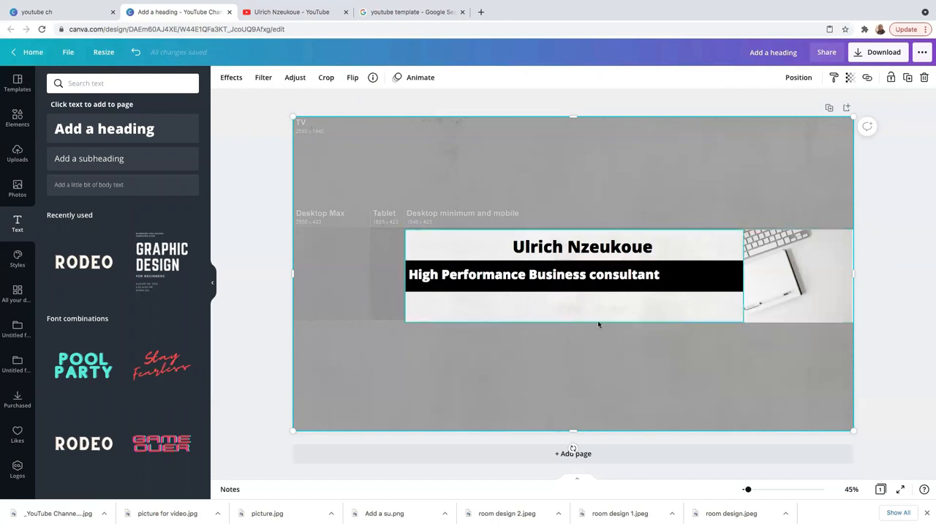
- Add the red YouTube play graphic, shrink it and place it below the bar's left end
click(17, 117)
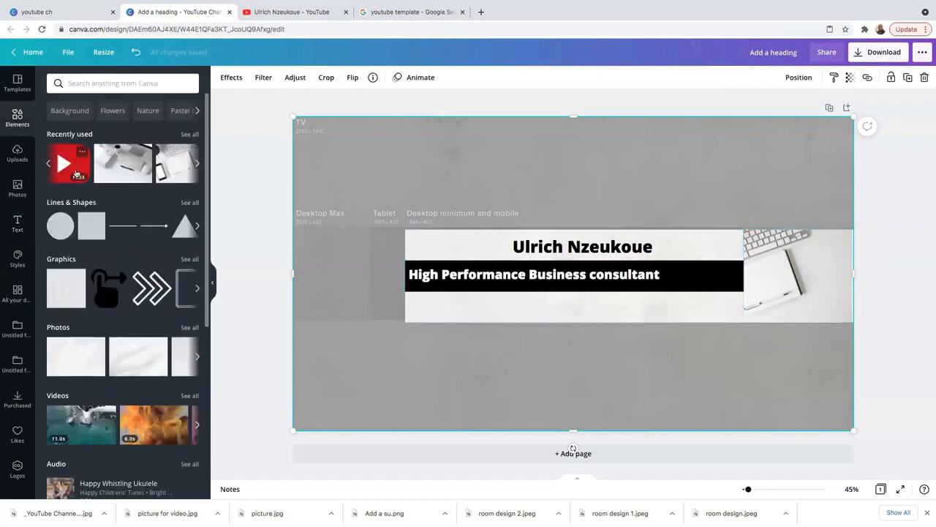
click(178, 165)
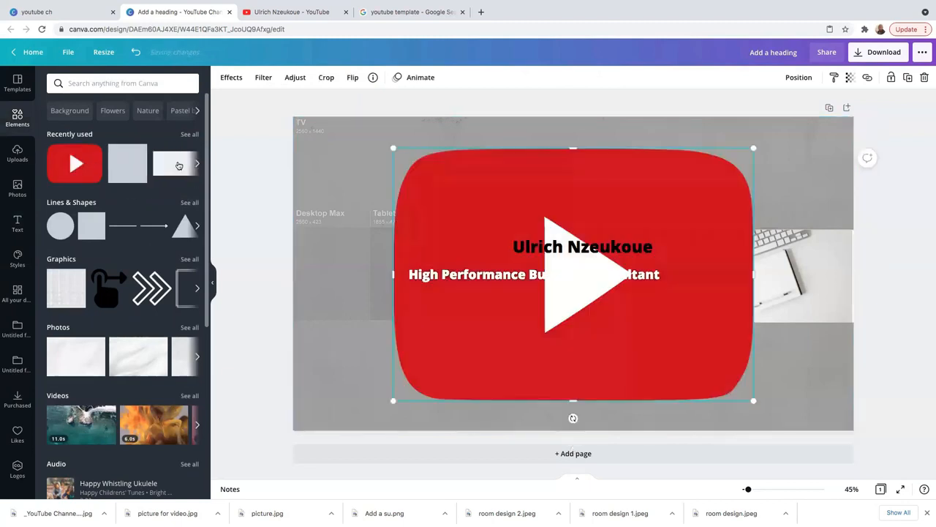
drag(494, 180, 472, 245)
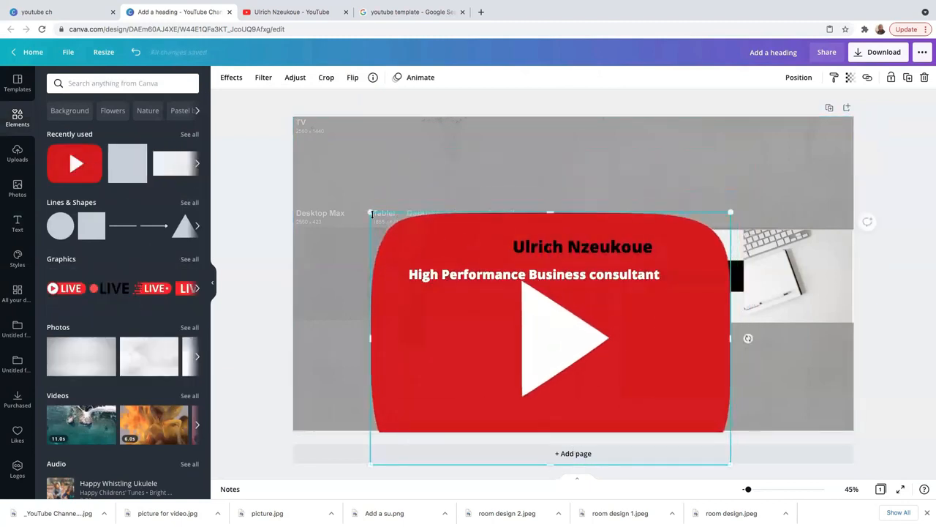
drag(525, 323, 432, 309)
click(365, 292)
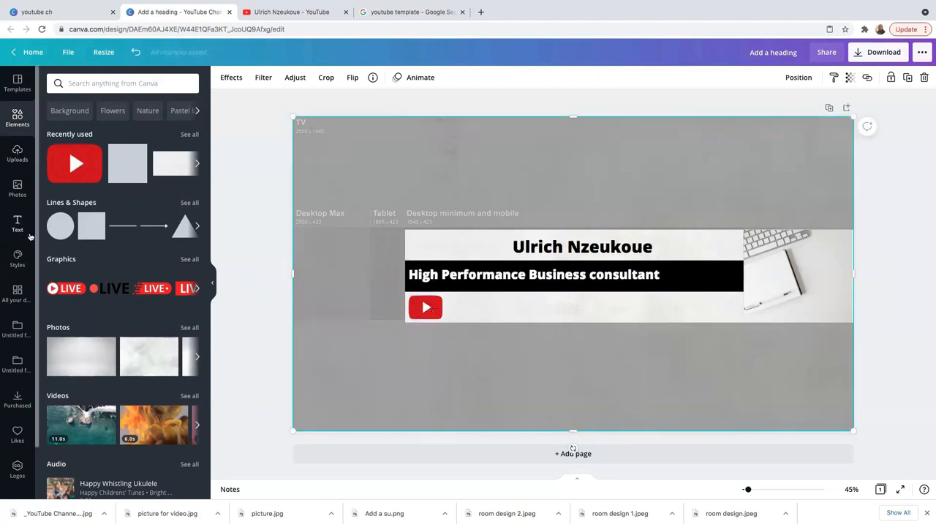
- Add a bold black 'new Videos Every week' text line beside the YouTube icon
click(17, 223)
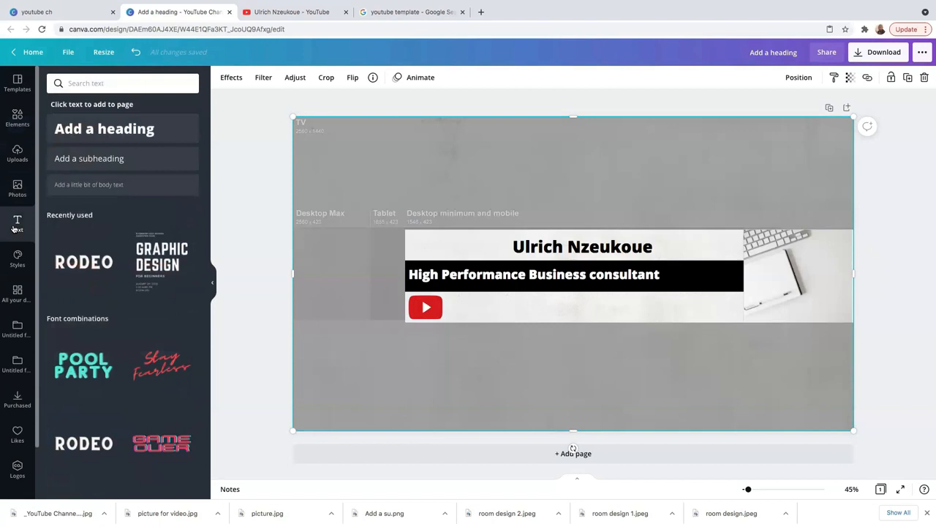
click(113, 191)
drag(552, 283, 538, 316)
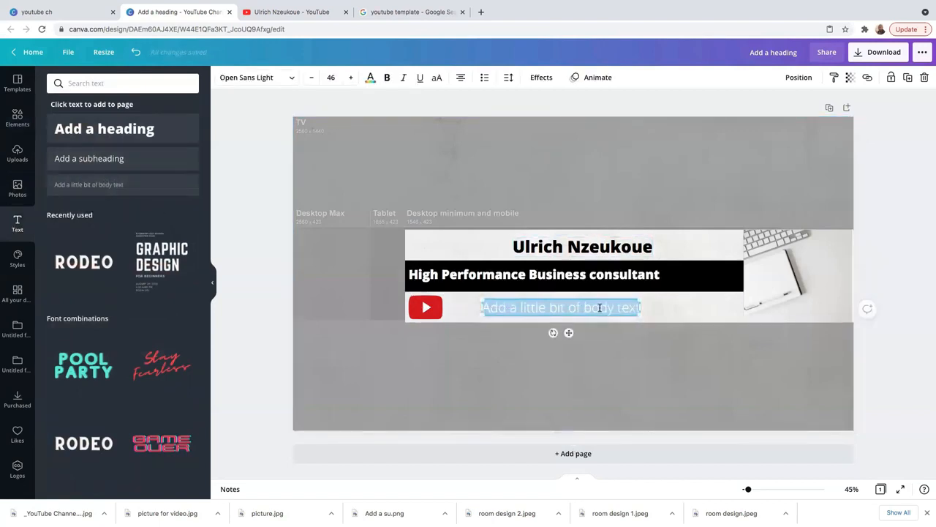
click(370, 76)
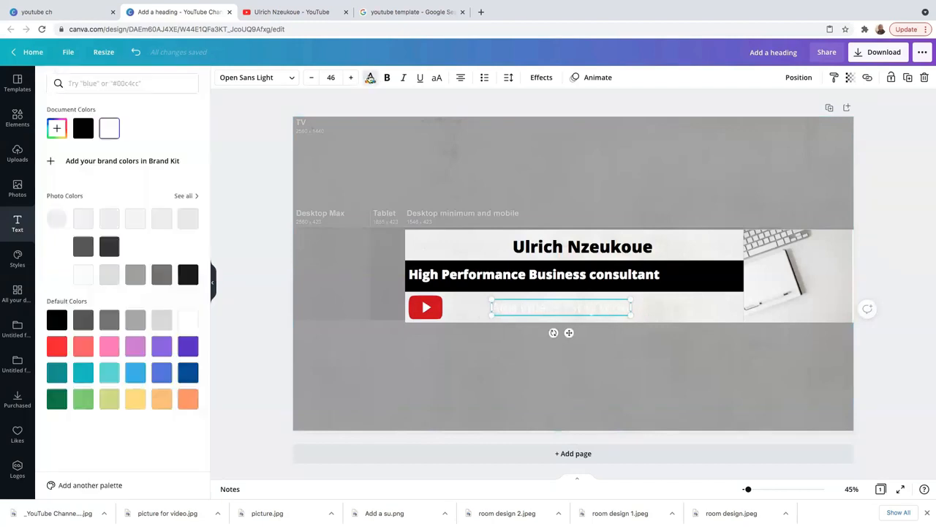
click(85, 129)
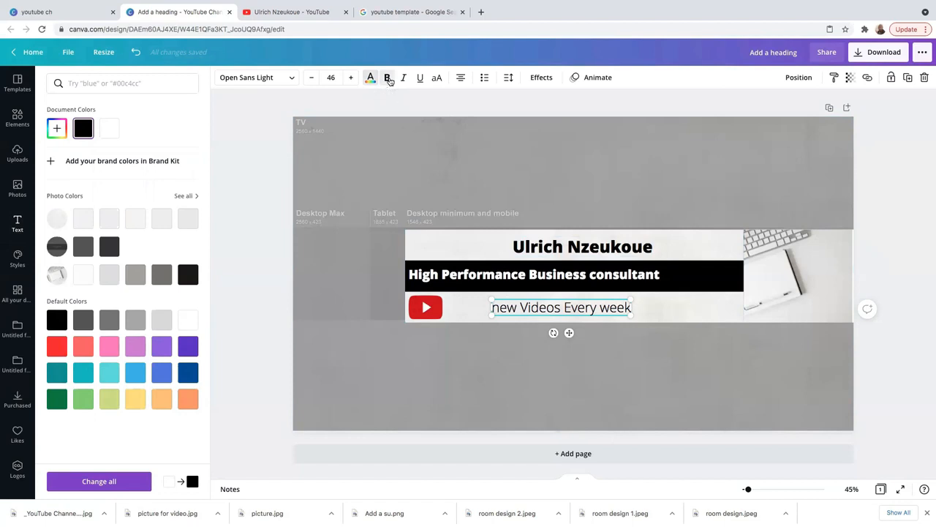
double_click(613, 308)
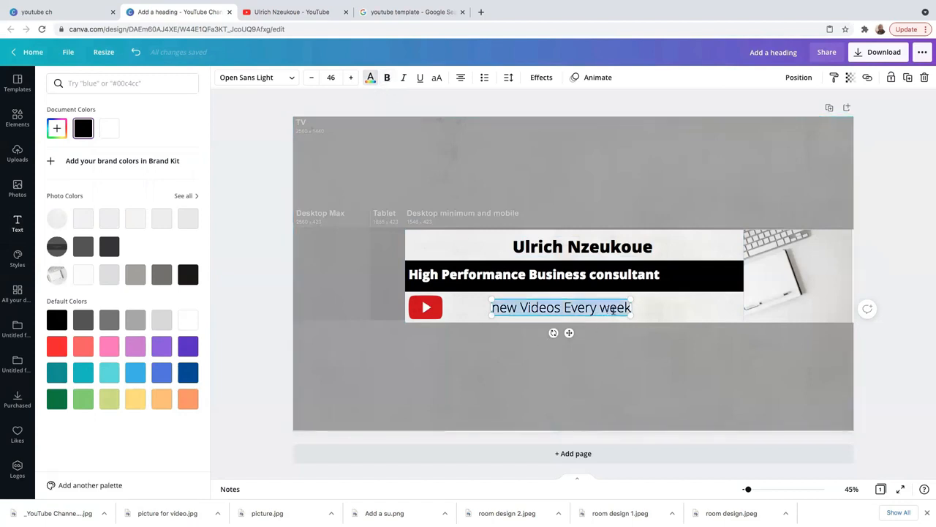
click(388, 78)
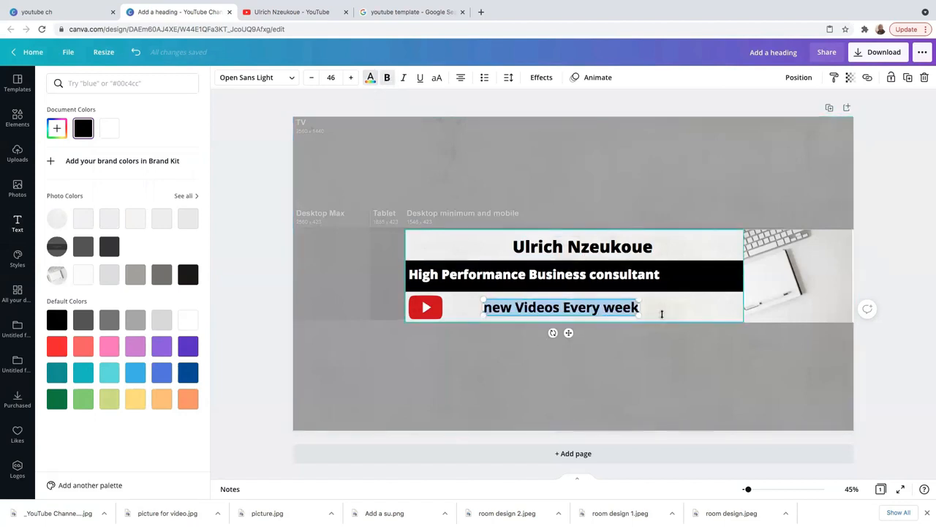
click(660, 315)
click(548, 251)
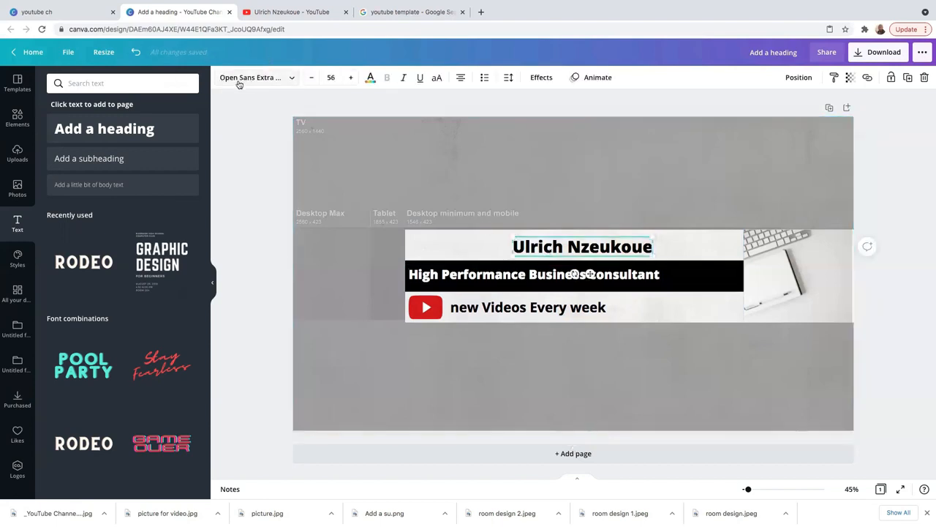
- Set the name heading, tagline and 'new Videos Every week' line to Poppins Bold
click(287, 81)
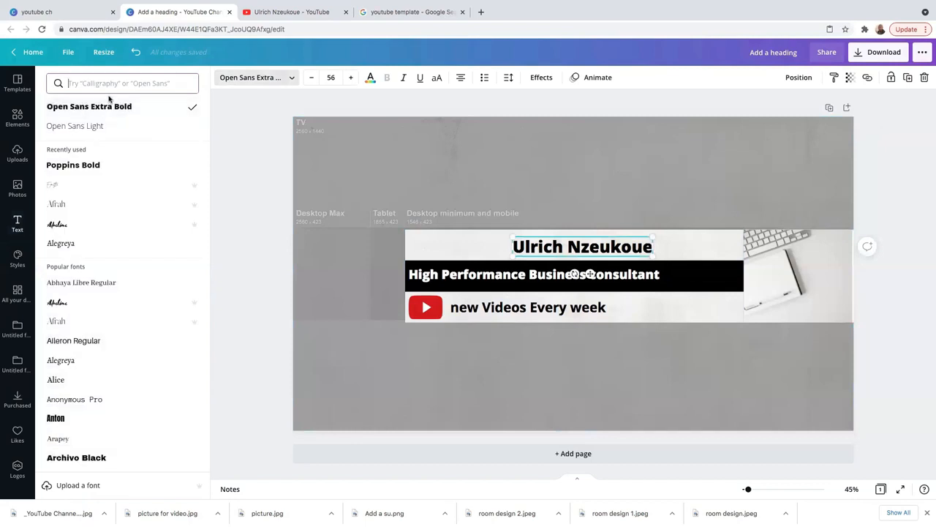
text(popp)
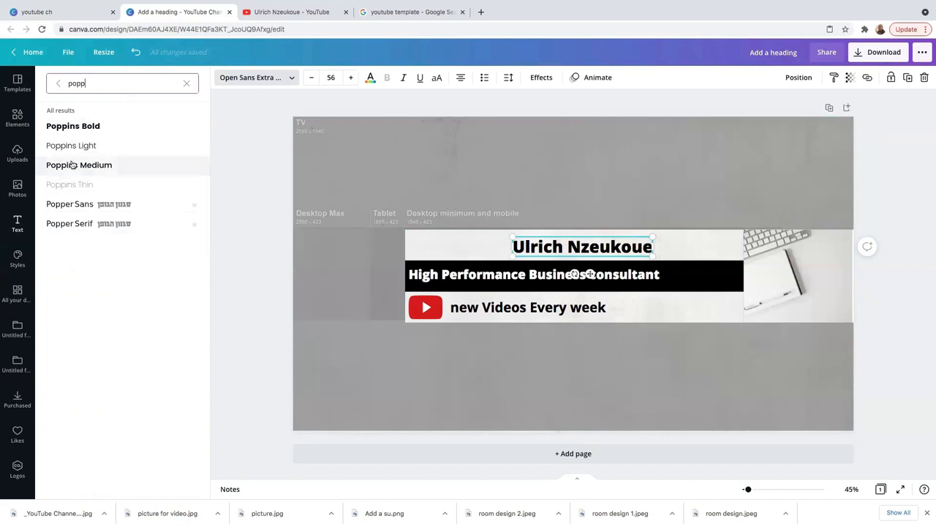
click(89, 129)
click(457, 275)
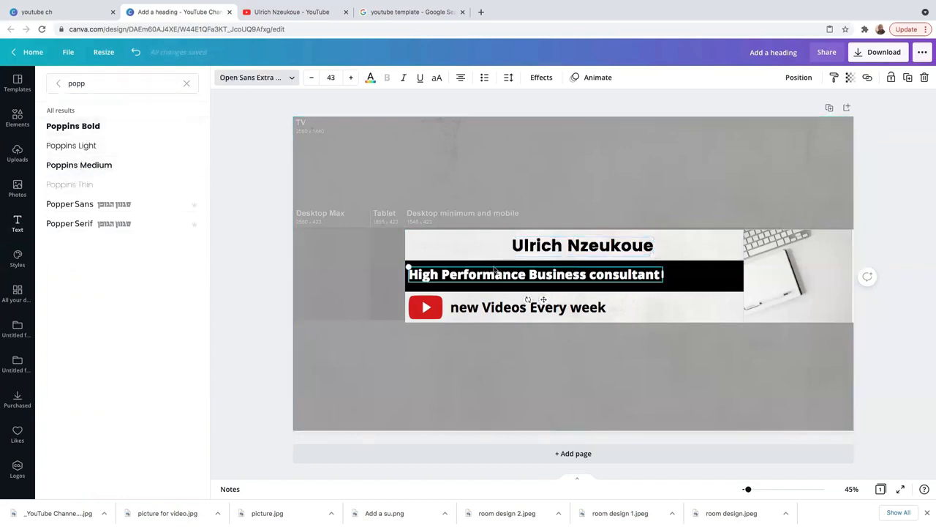
click(272, 77)
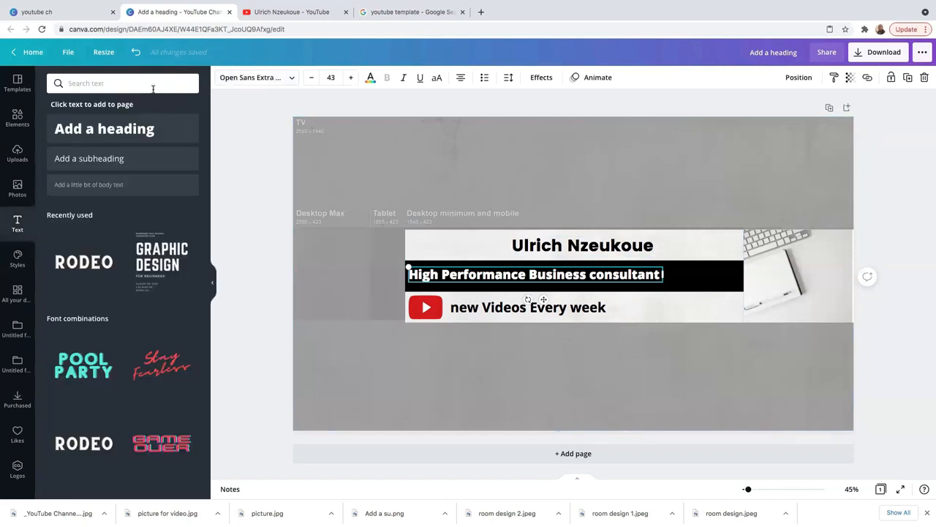
click(262, 79)
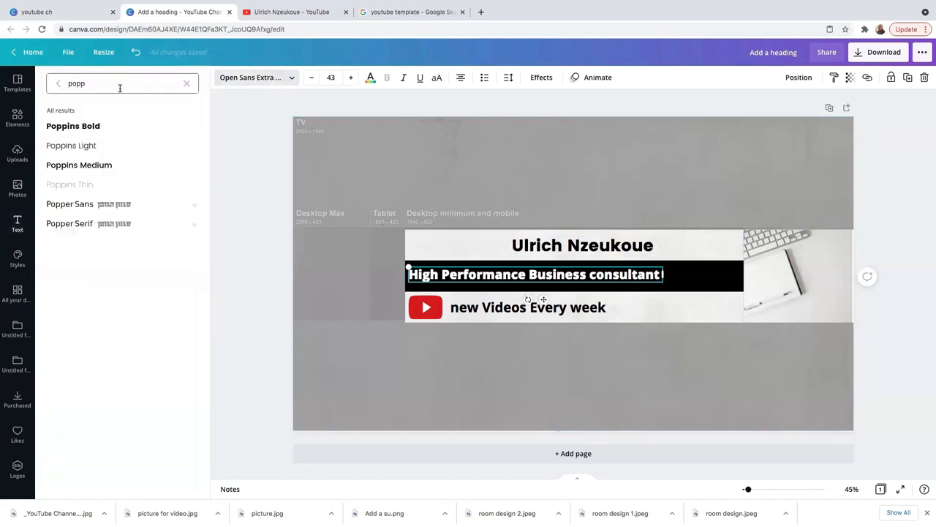
click(86, 127)
click(508, 310)
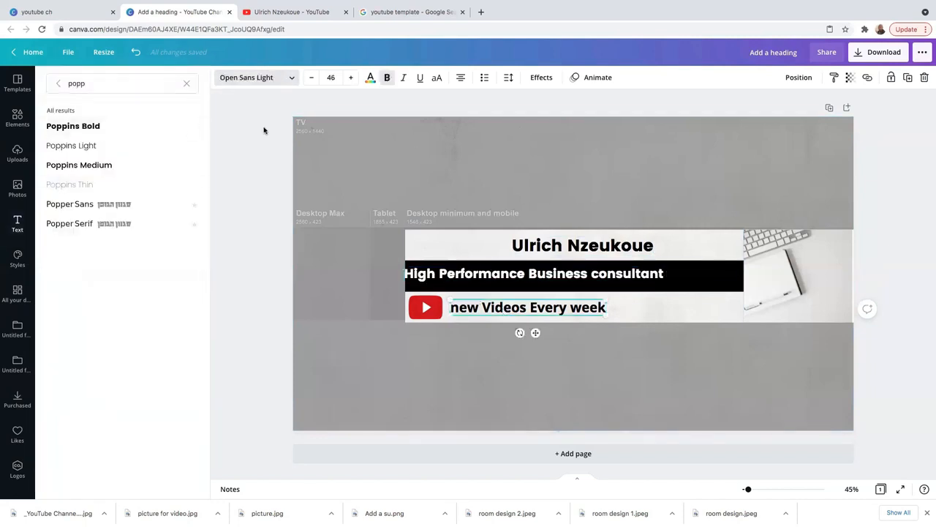
click(86, 127)
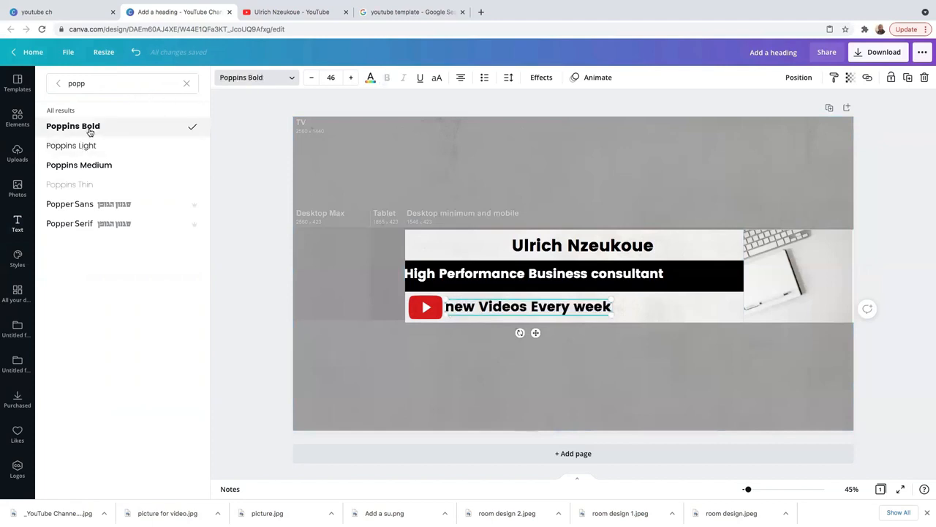
click(605, 381)
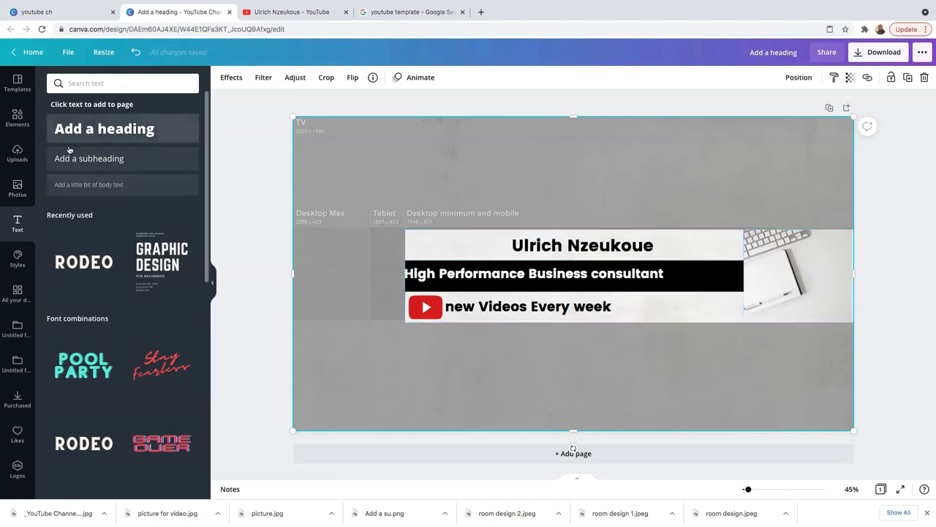
- Browse the Uploads panel for the smiling portrait photo
click(18, 154)
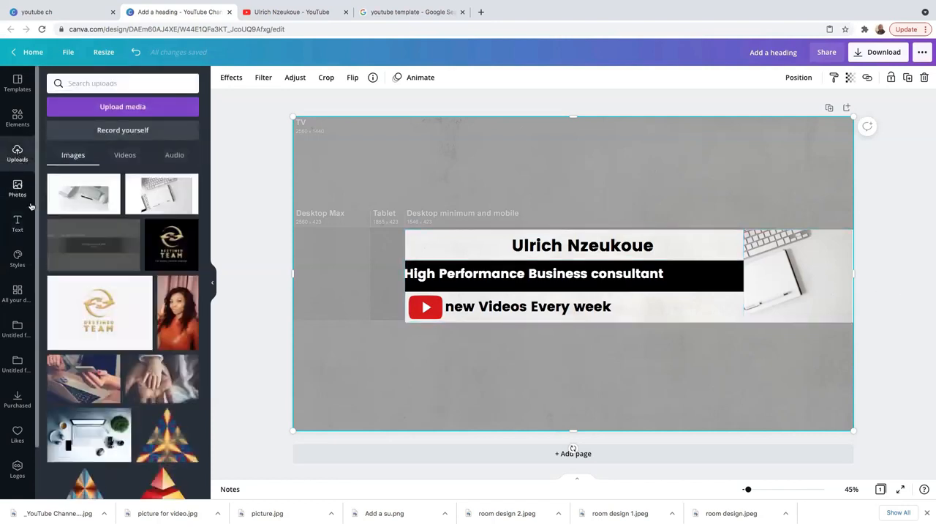
scroll(149, 261, down, 5)
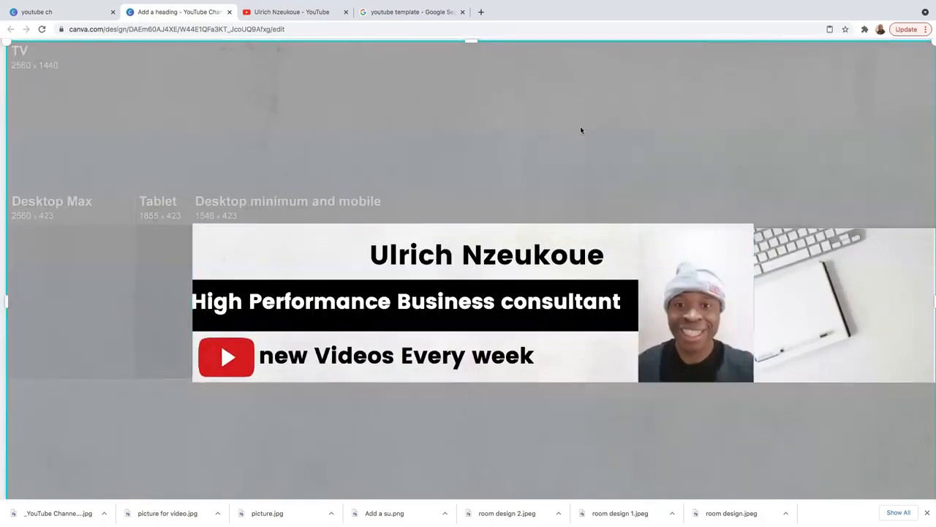
scroll(580, 126, down, 5)
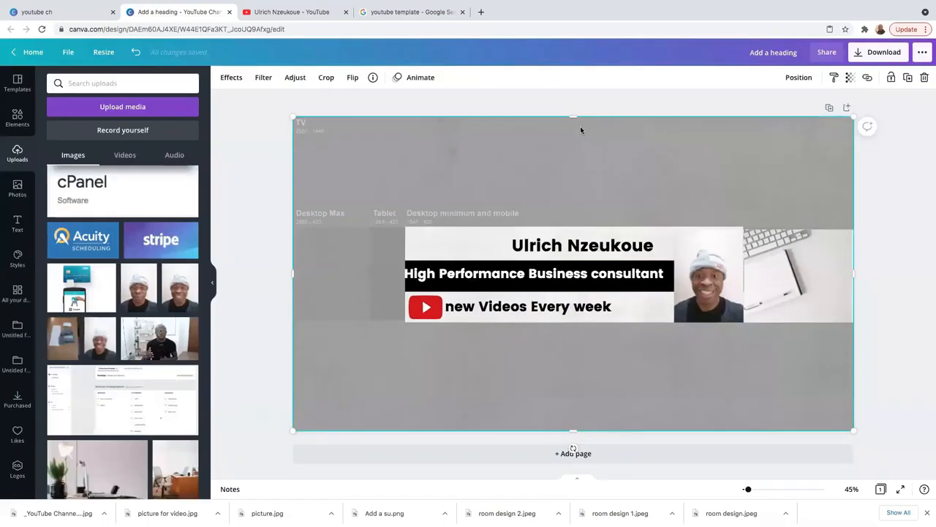
- Enlarge the 'High Performance Business consultant' tagline to font size 45
click(578, 275)
click(351, 78)
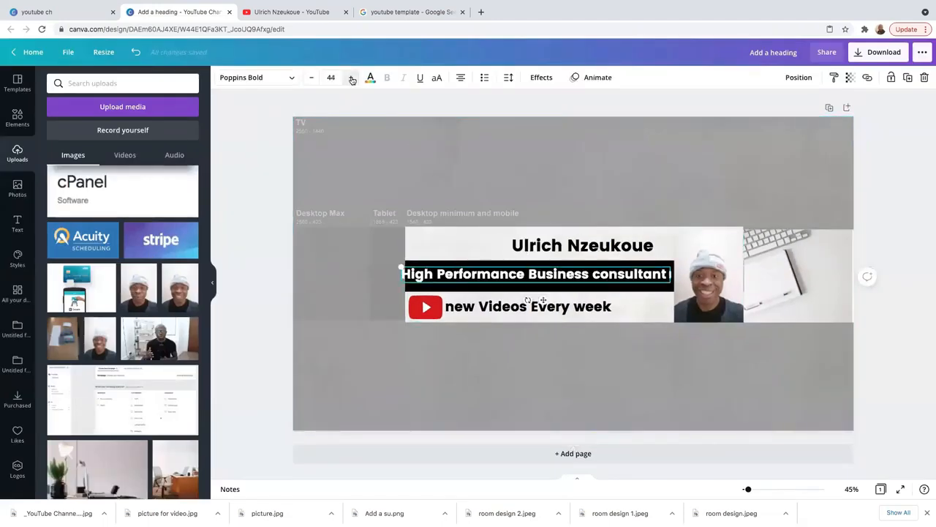
click(351, 78)
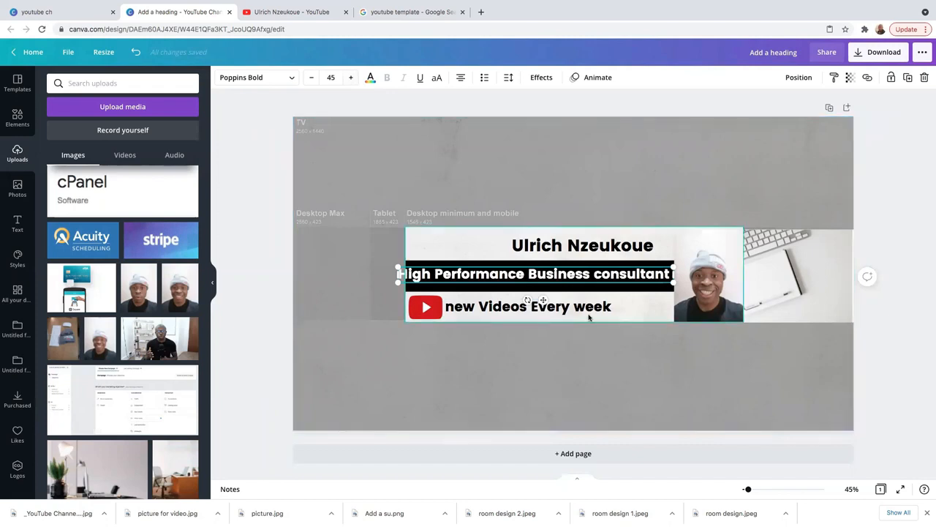
click(685, 289)
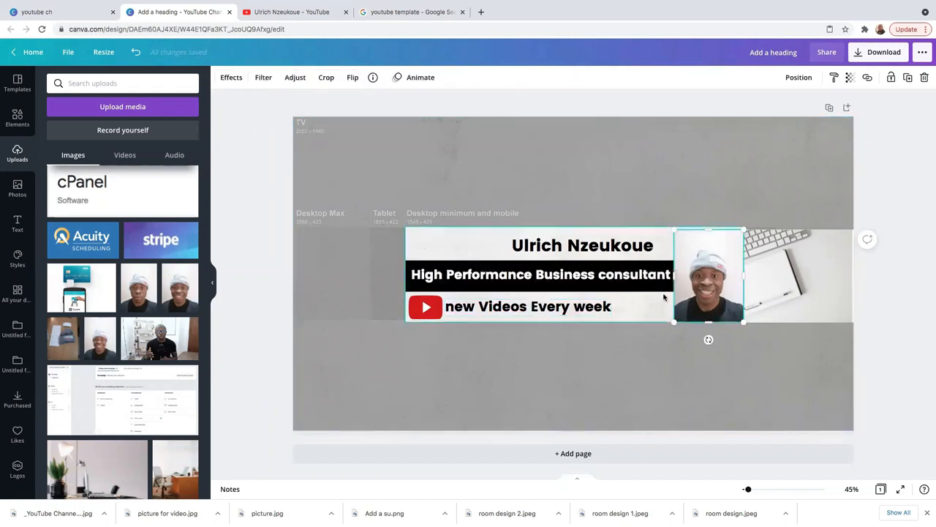
- Apply Background Remover to the portrait so it sits directly over the bar
click(232, 80)
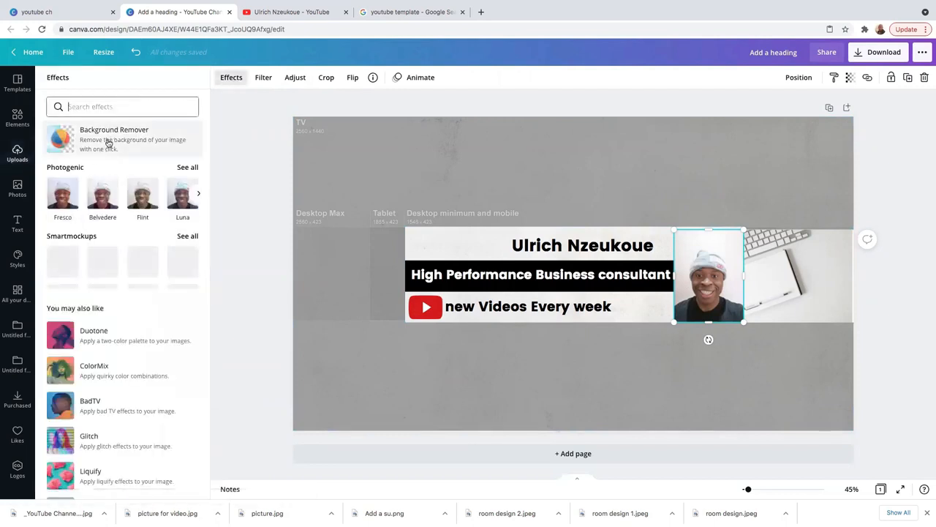
click(109, 140)
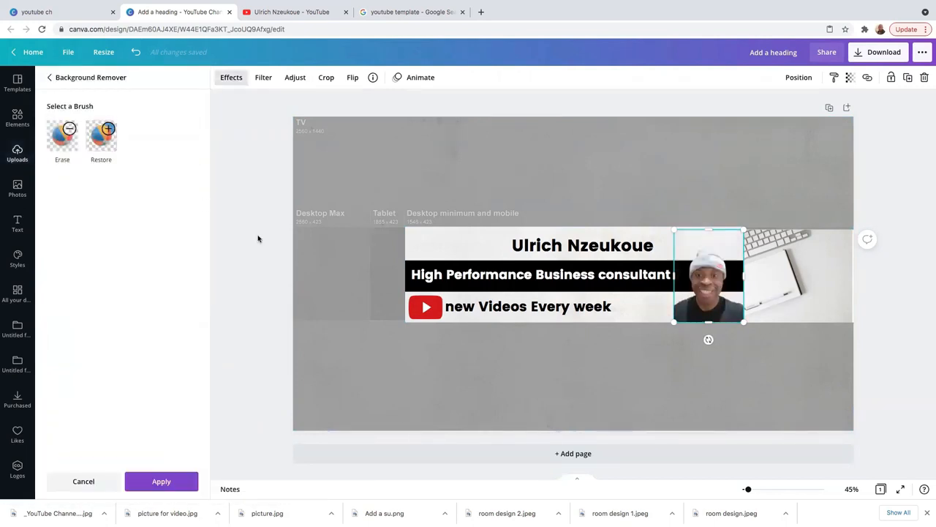
click(641, 380)
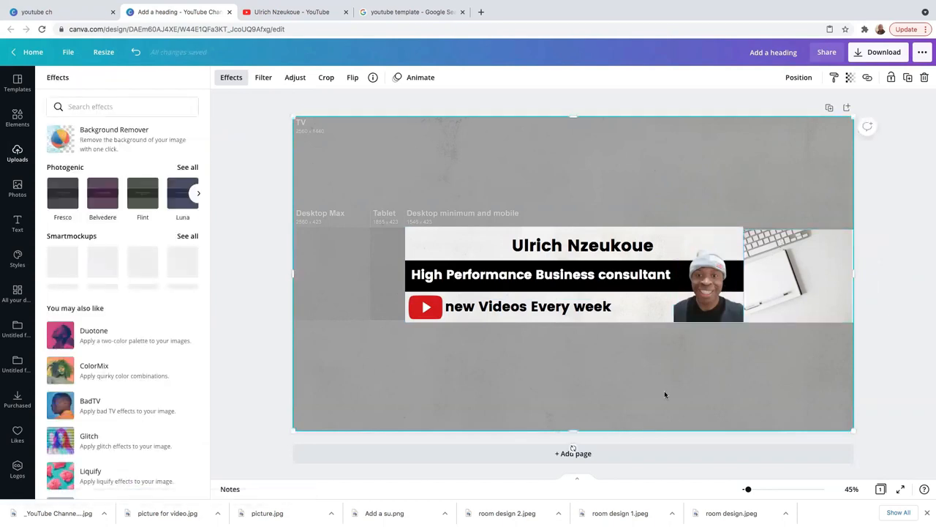
click(691, 270)
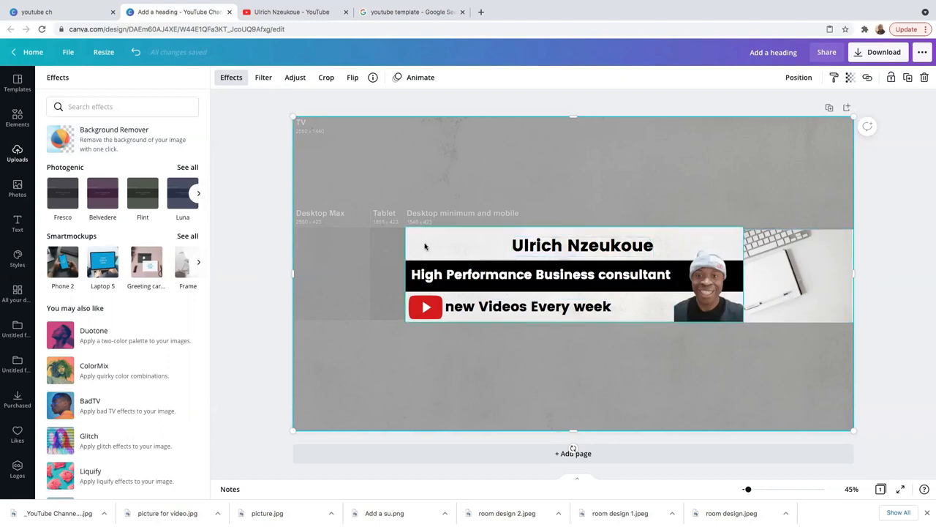
click(18, 117)
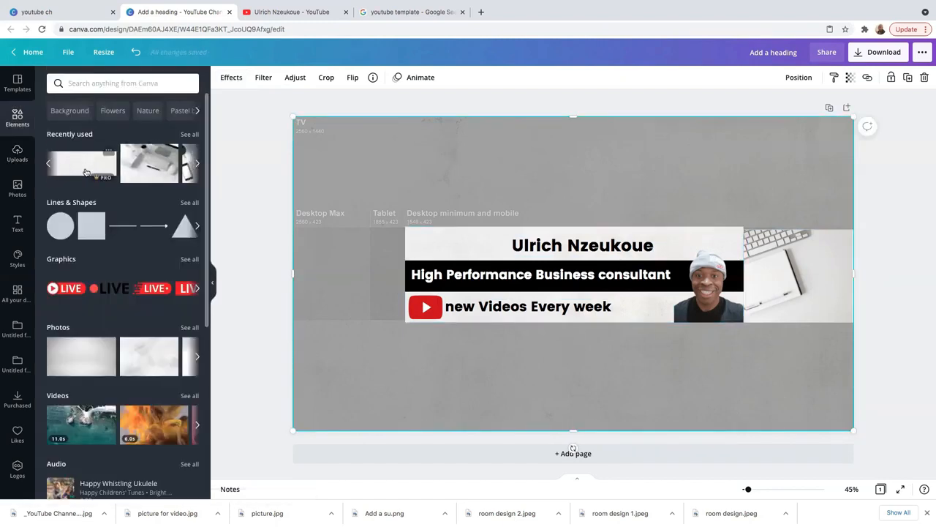
- Add a light rectangle, narrow it and fit it at the banner's left edge
drag(196, 165, 608, 339)
drag(632, 380, 476, 379)
drag(417, 379, 344, 276)
click(737, 358)
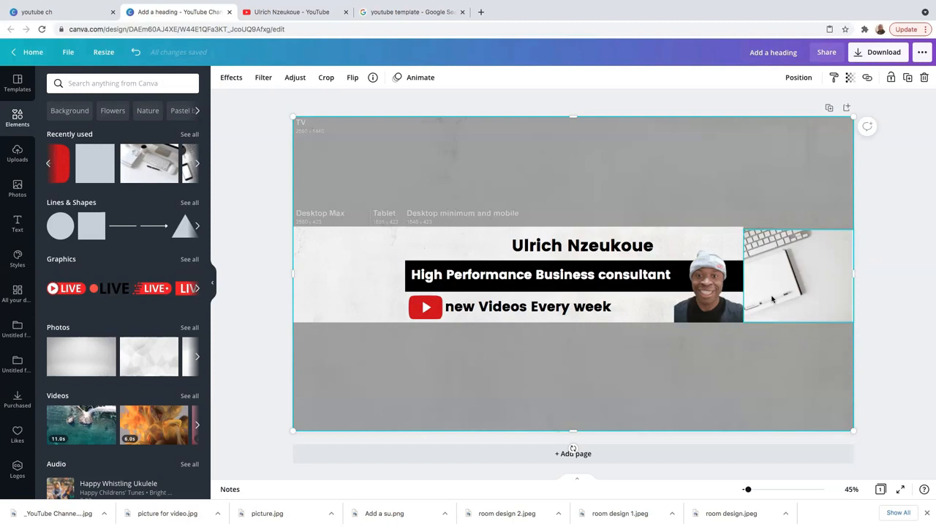
click(303, 13)
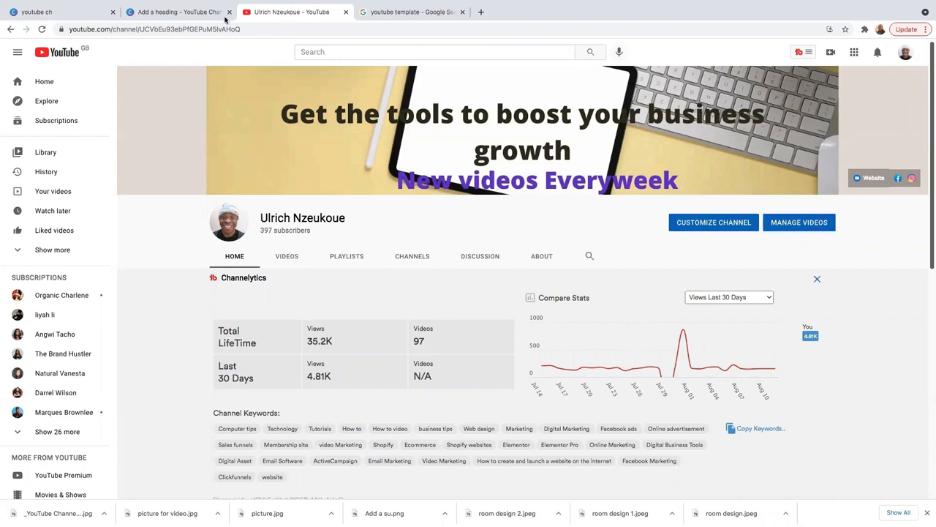
click(197, 15)
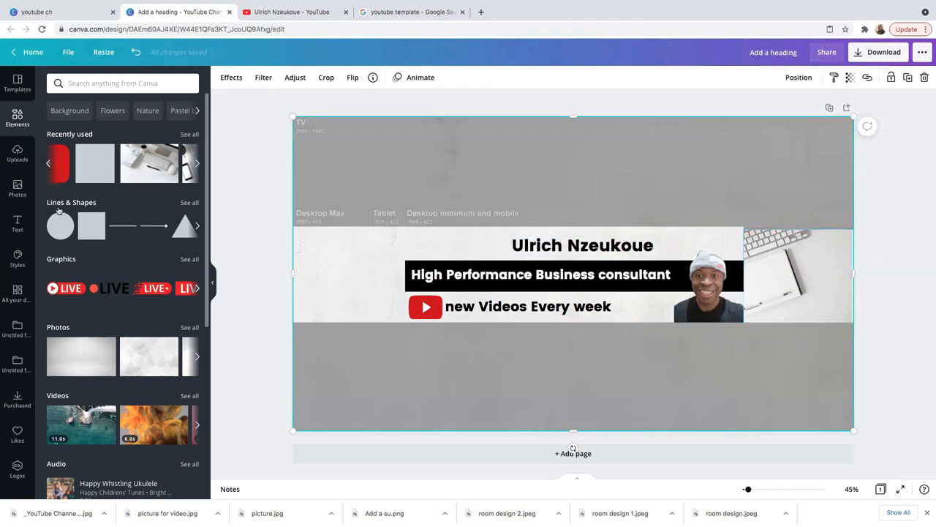
- Add a circle and resize it over the keyboard on the banner's right side
key(Escape)
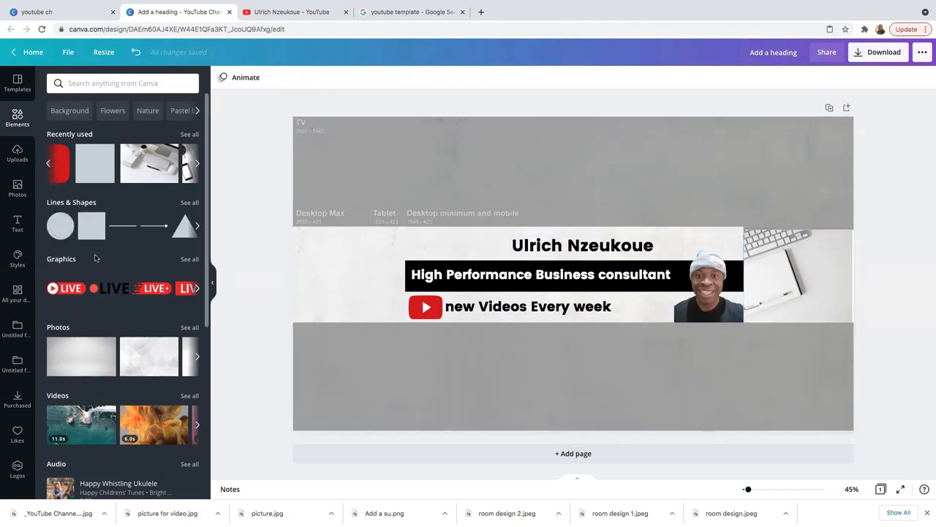
click(64, 222)
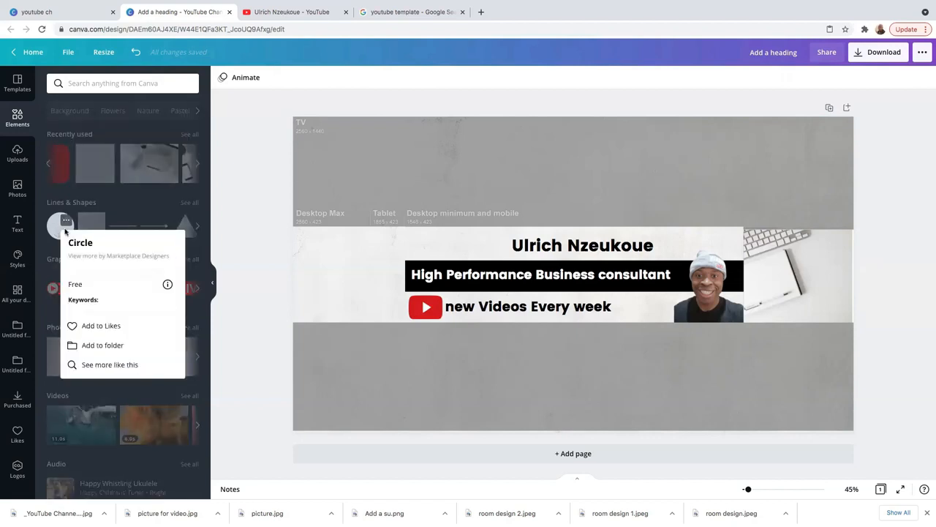
click(58, 224)
click(58, 227)
drag(570, 259, 831, 313)
drag(788, 278, 805, 267)
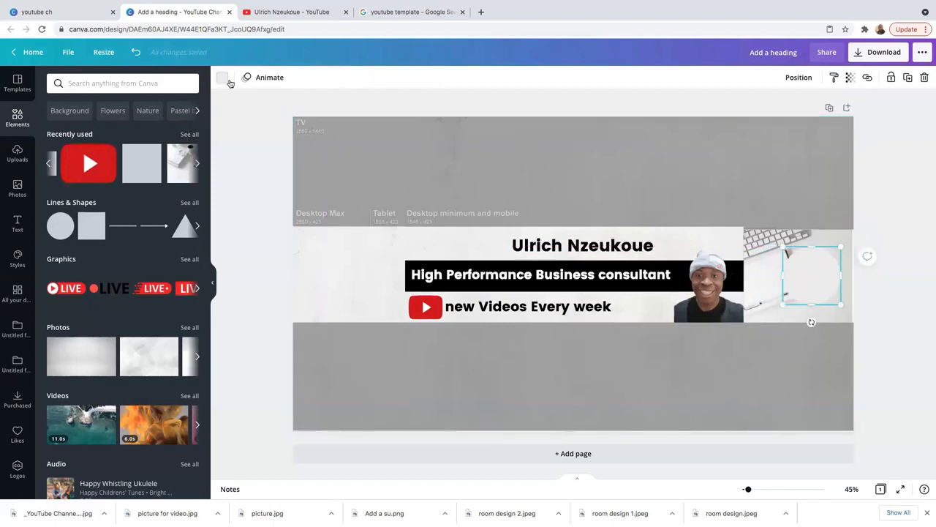
- Colour the circle dark brown using the custom colour picker
click(222, 78)
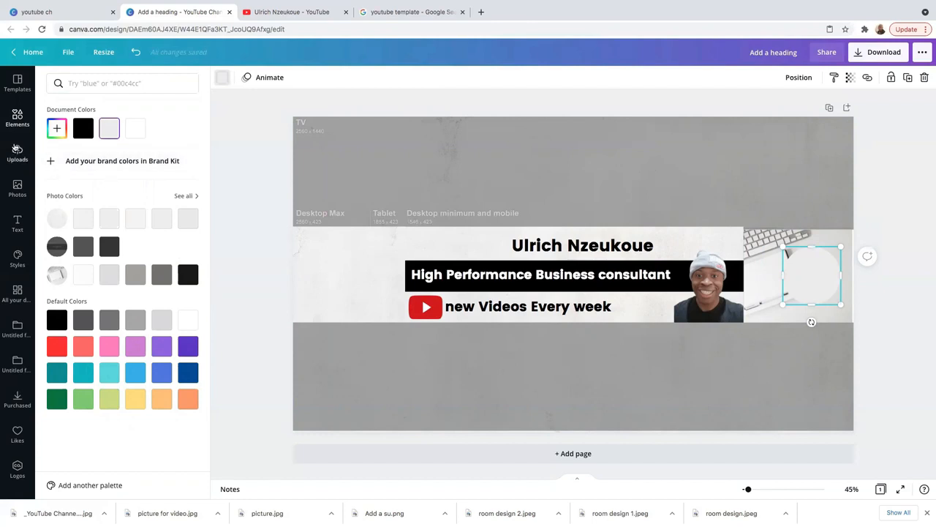
click(56, 128)
drag(57, 157, 92, 192)
click(836, 325)
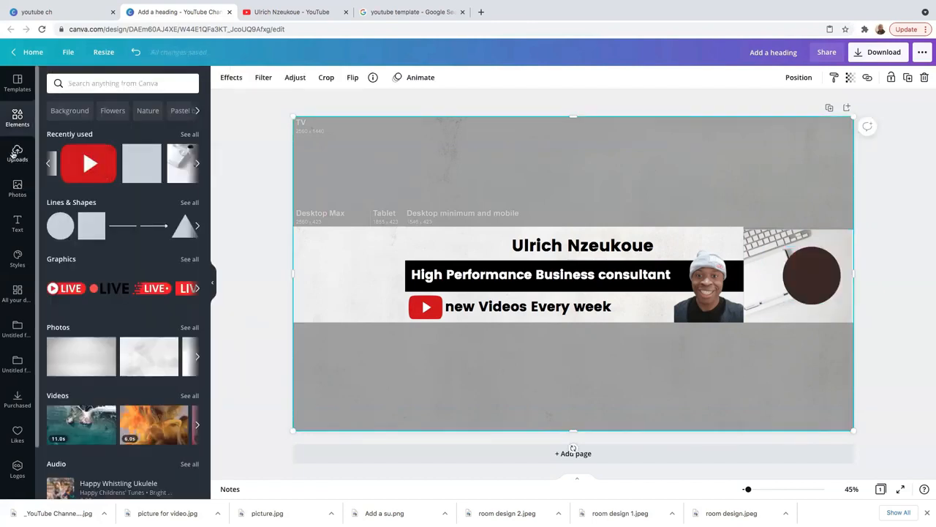
click(17, 221)
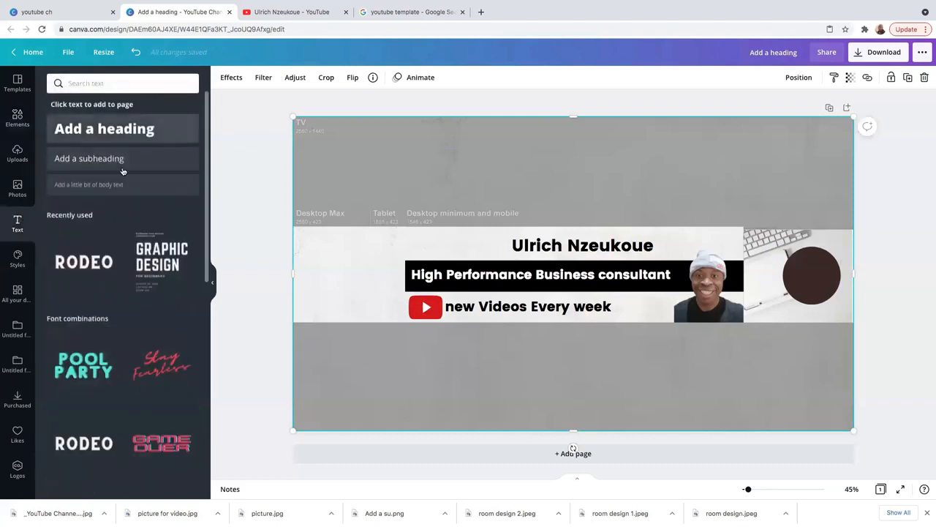
- Add a 'Get Your free ebook' body text box and move it onto the dark circle
click(99, 185)
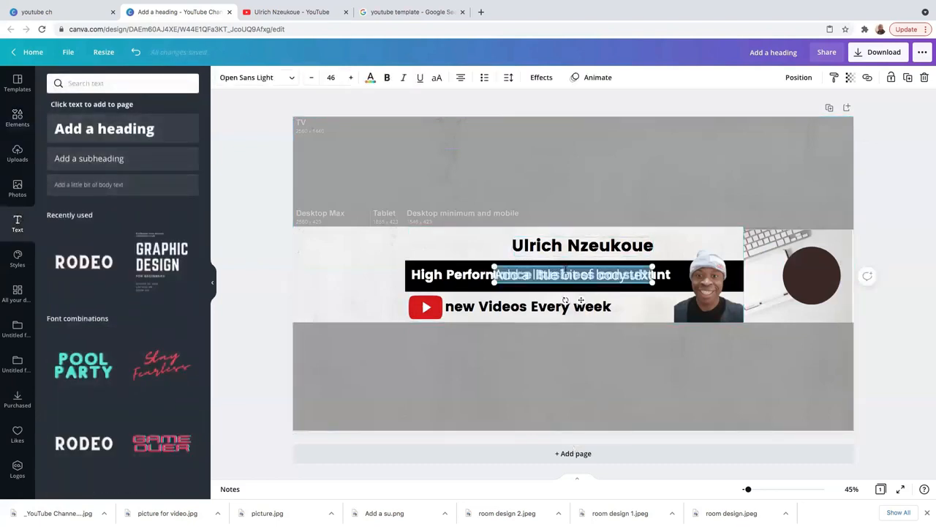
drag(576, 267, 742, 187)
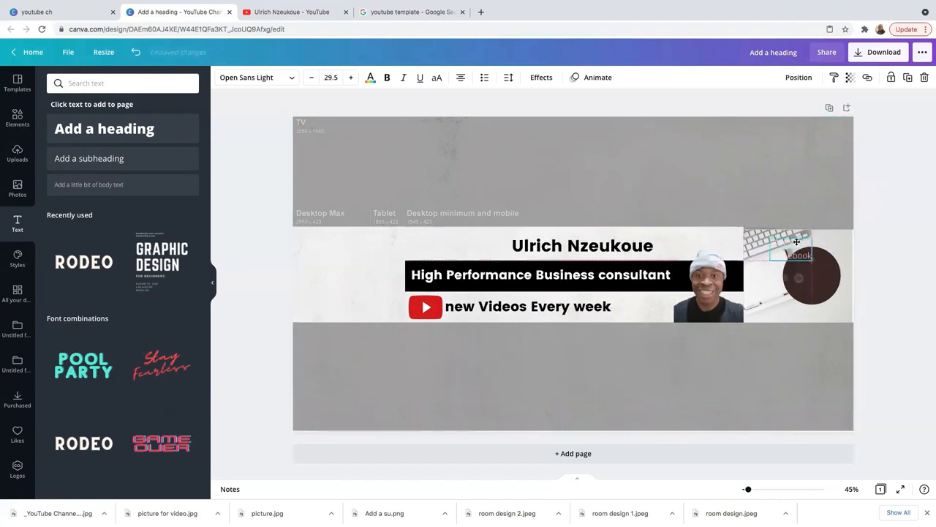
drag(808, 261, 812, 261)
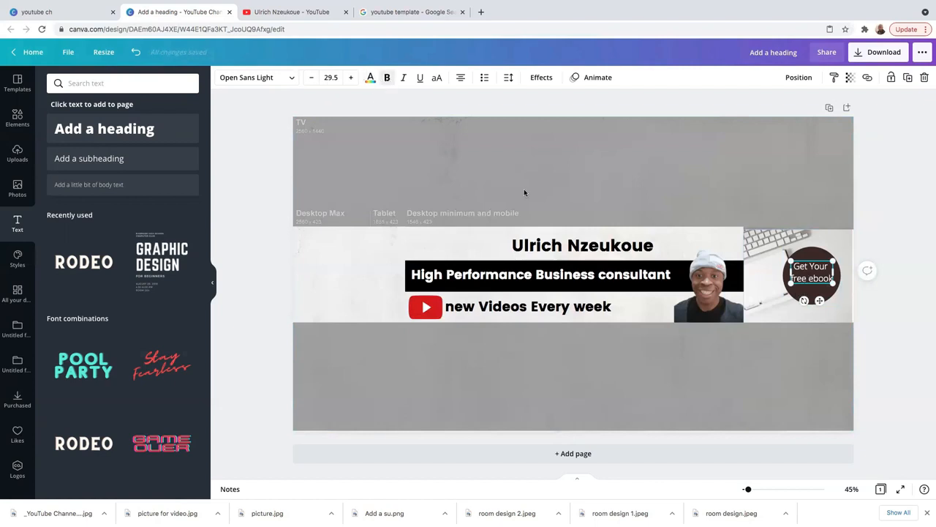
- Make the ebook text bold and centre it inside the dark circle
key(ctrl+b)
click(807, 270)
click(807, 271)
drag(807, 270, 809, 280)
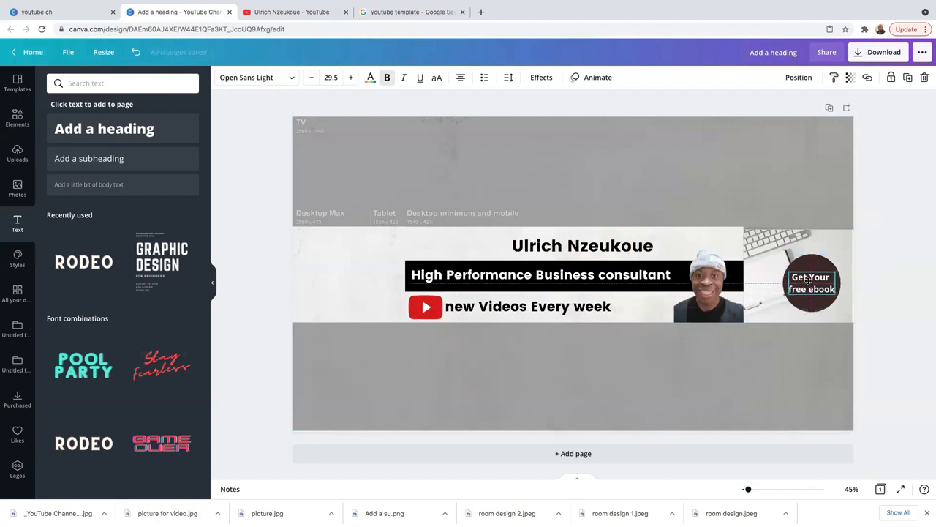
click(784, 352)
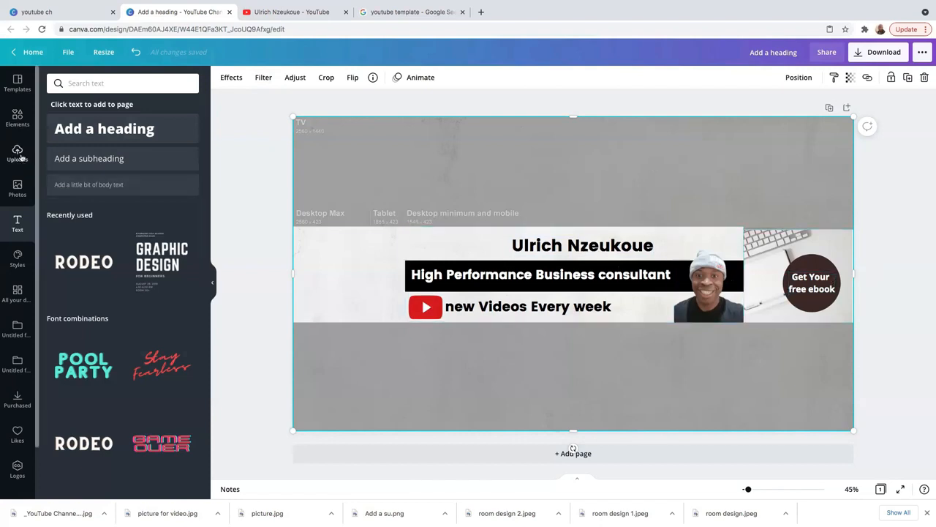
click(17, 117)
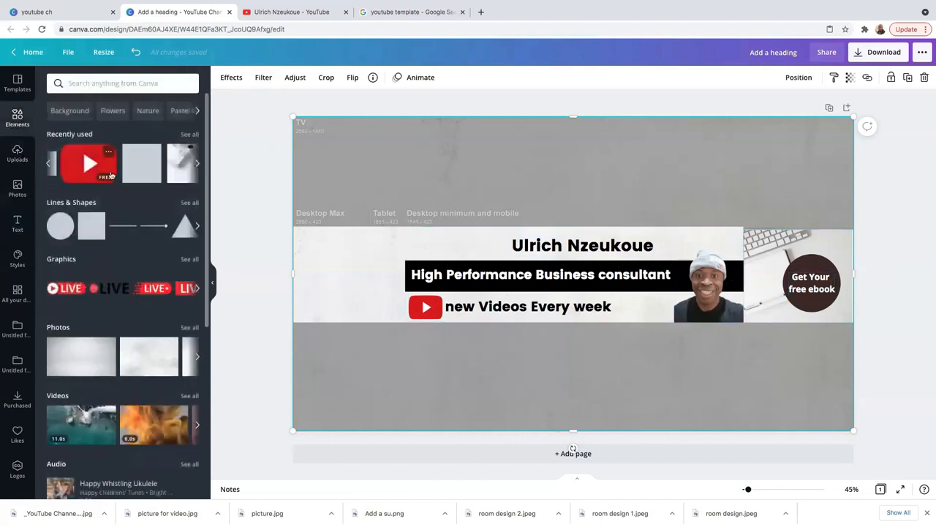
- Add the red arrow graphic from recently used elements to the banner
click(48, 163)
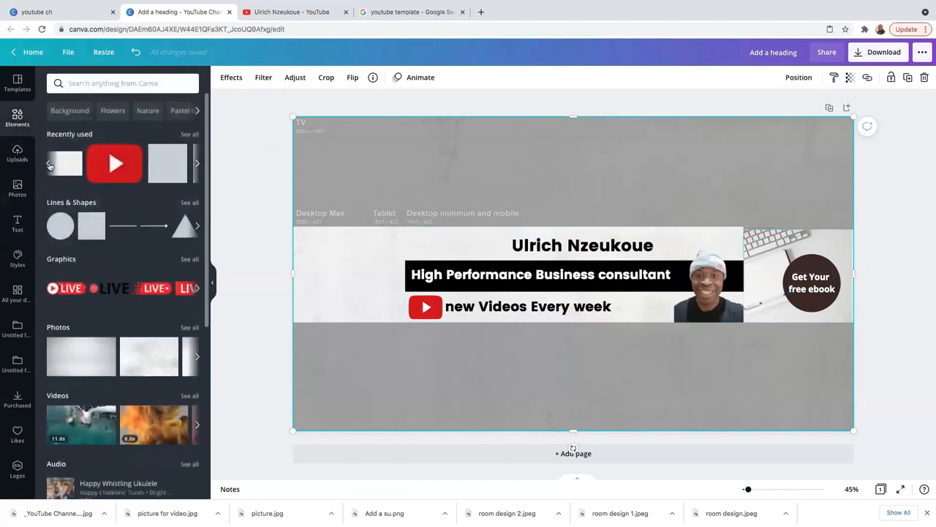
click(196, 163)
click(196, 162)
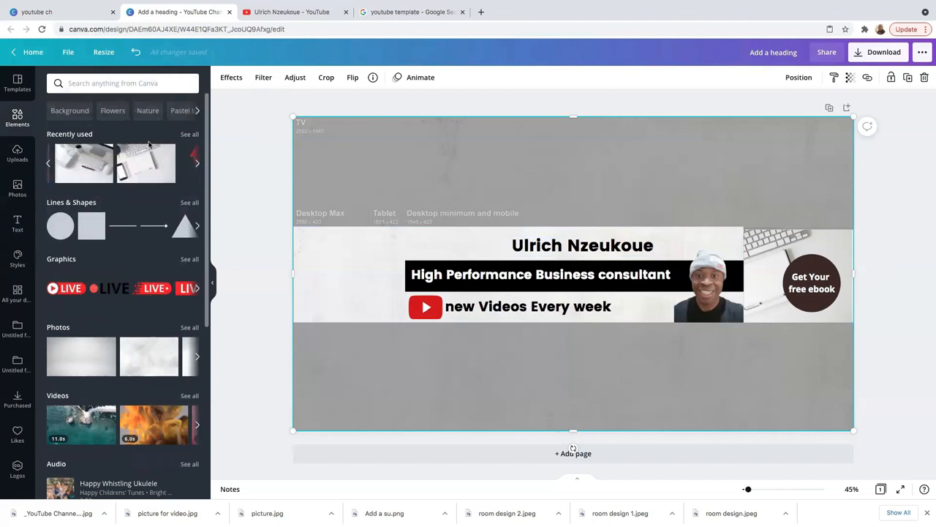
click(82, 84)
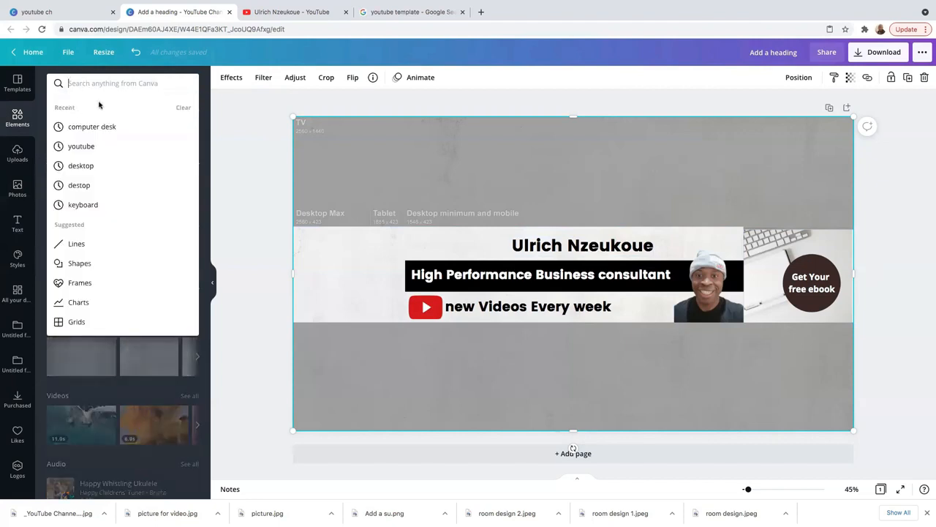
click(42, 85)
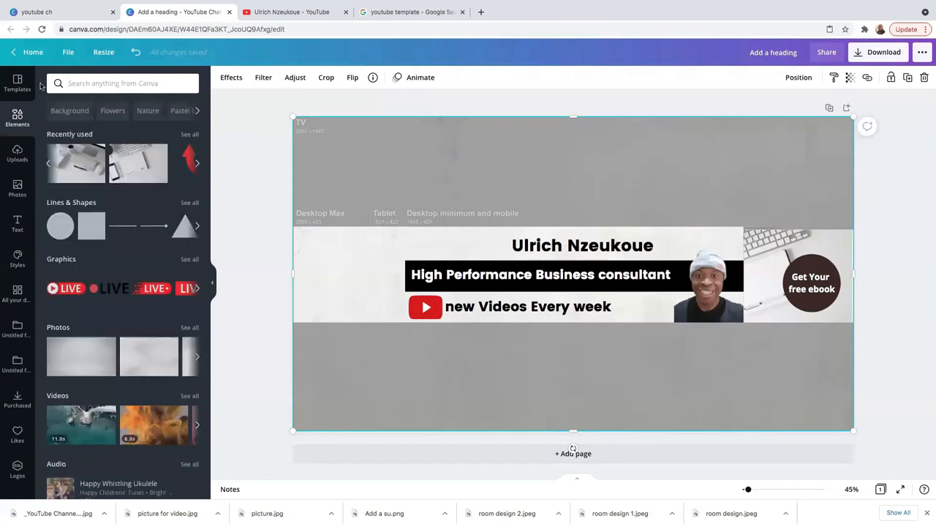
click(196, 165)
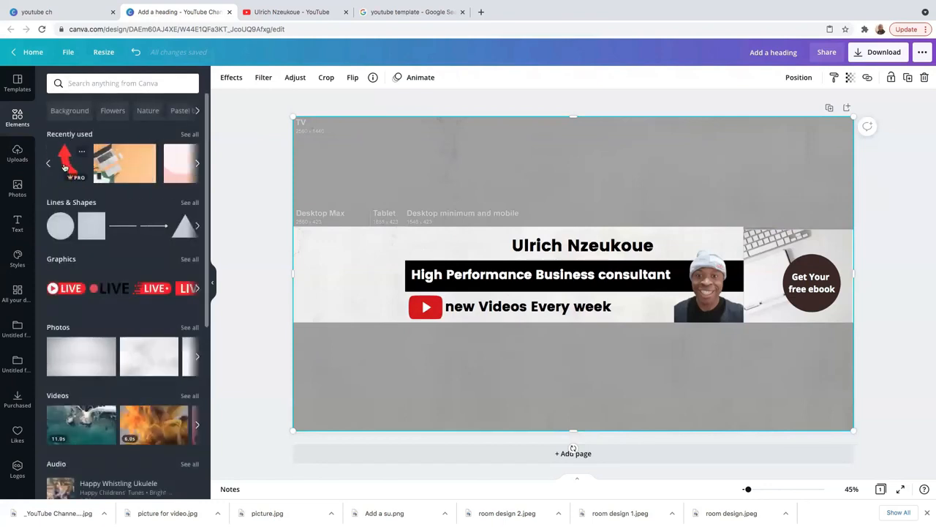
click(65, 167)
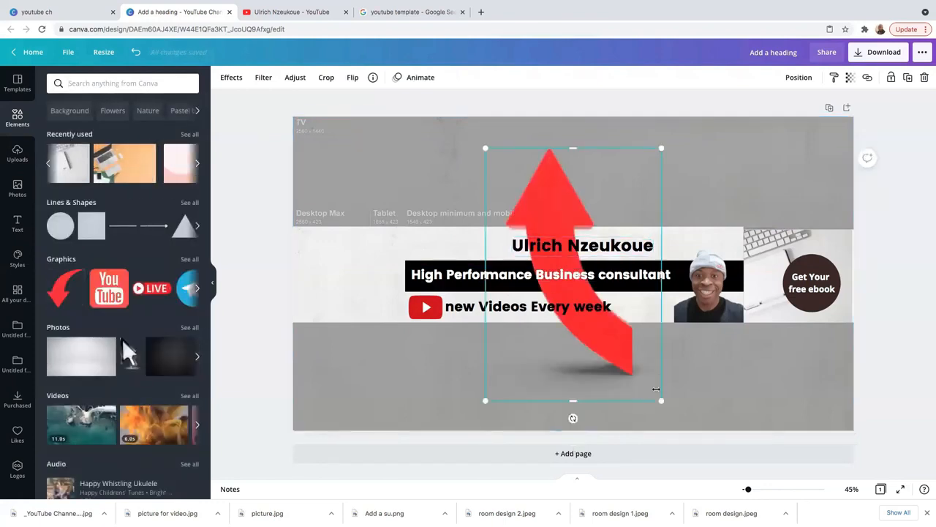
- Shrink the red arrow and place it pointing at the ebook circle
drag(630, 355, 481, 147)
drag(504, 188, 773, 302)
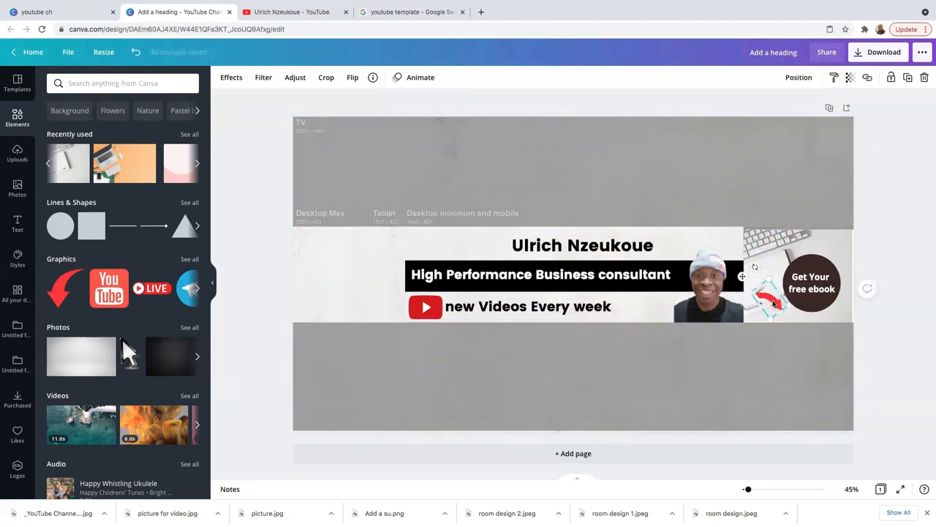
drag(769, 300, 778, 311)
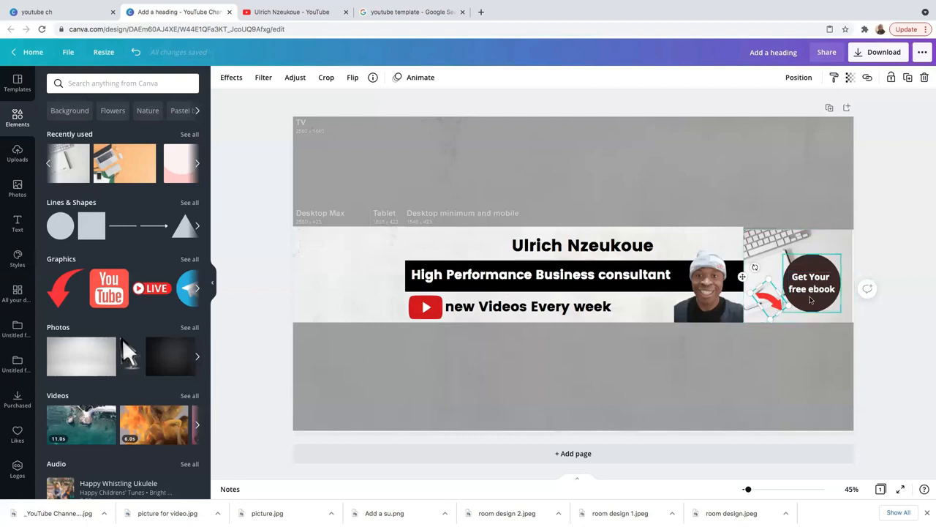
click(804, 326)
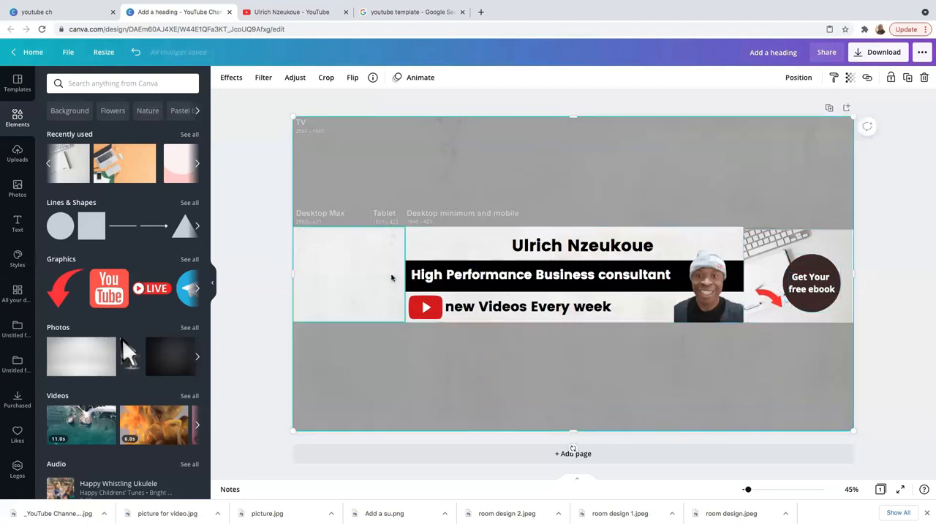
- Search elements for 'squ' and add a dark square frame to the design
click(368, 272)
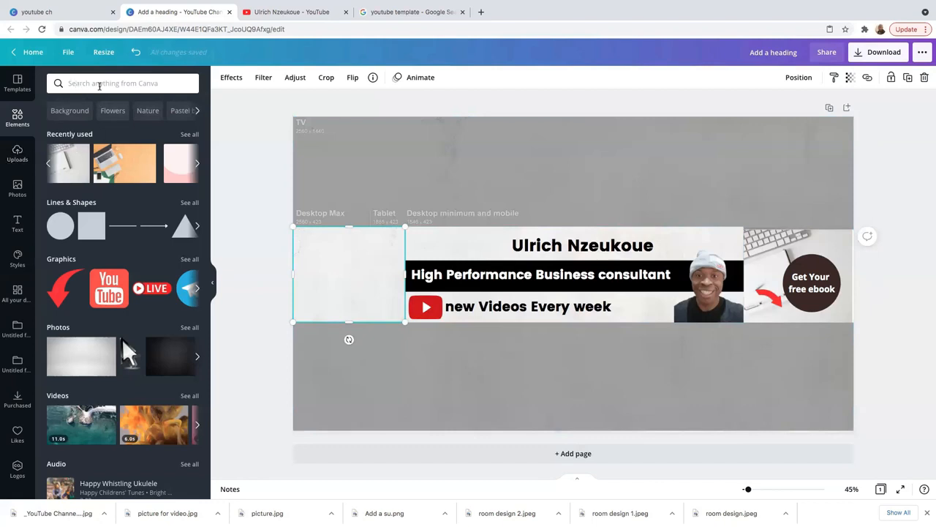
click(99, 84)
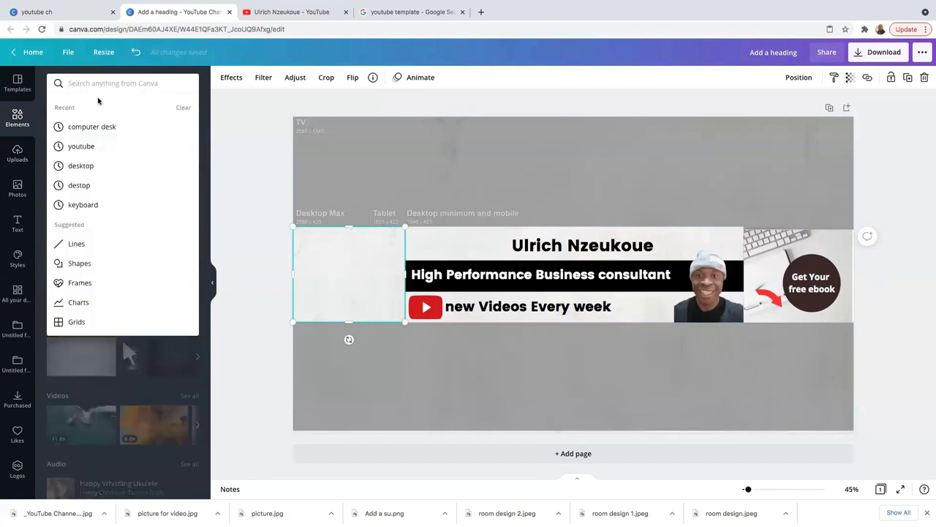
text(squ)
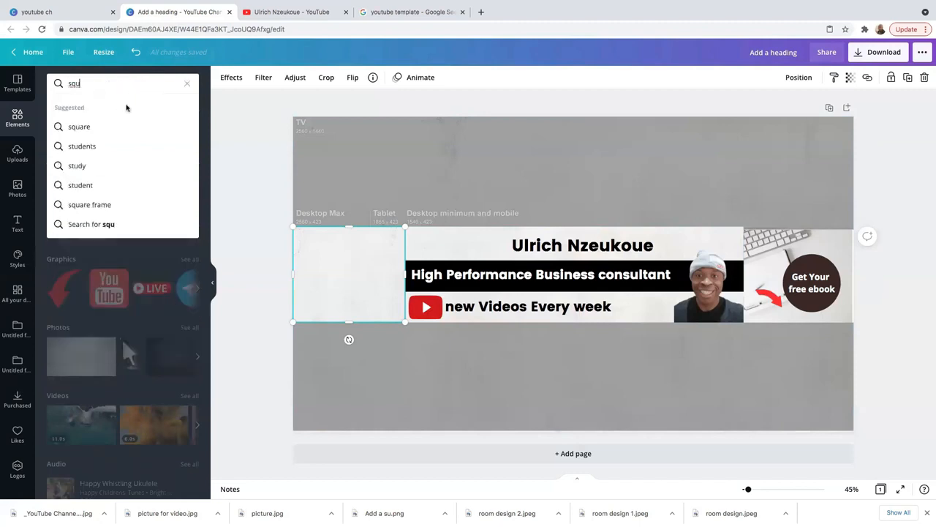
click(79, 126)
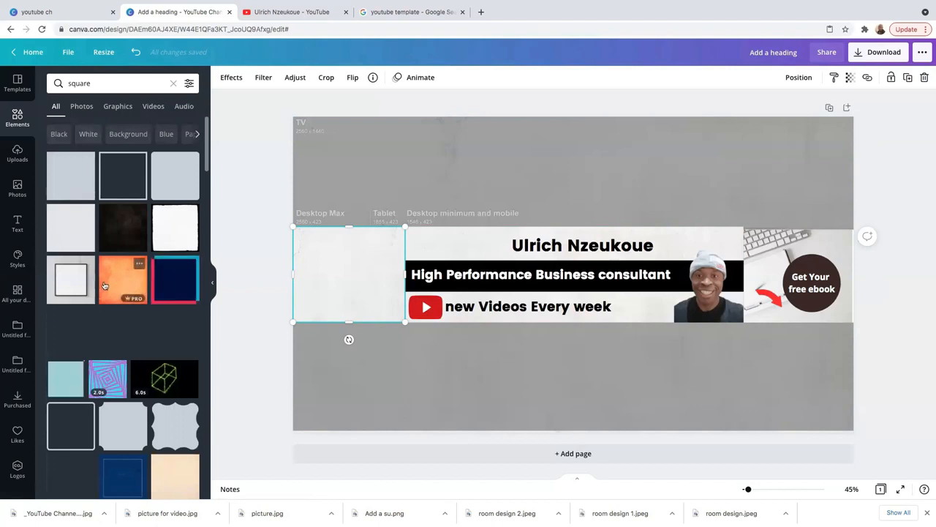
scroll(131, 314, down, 4)
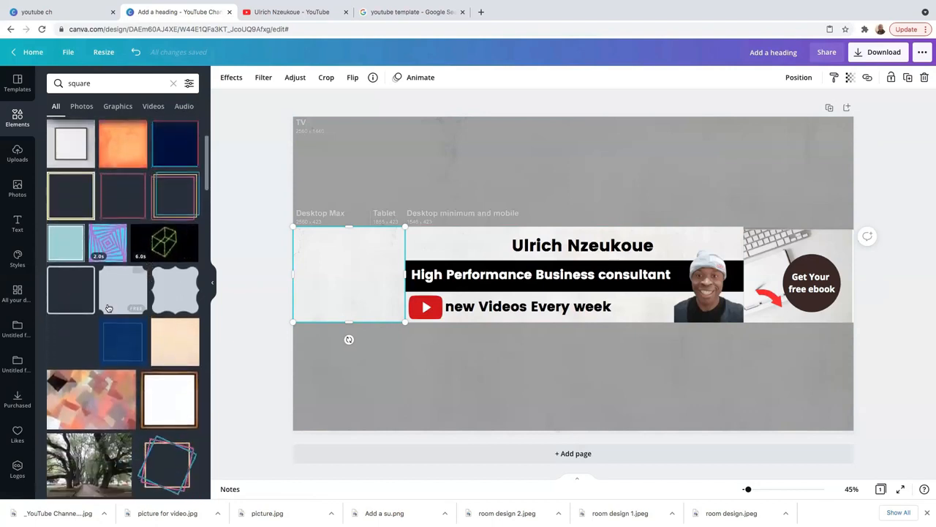
click(75, 292)
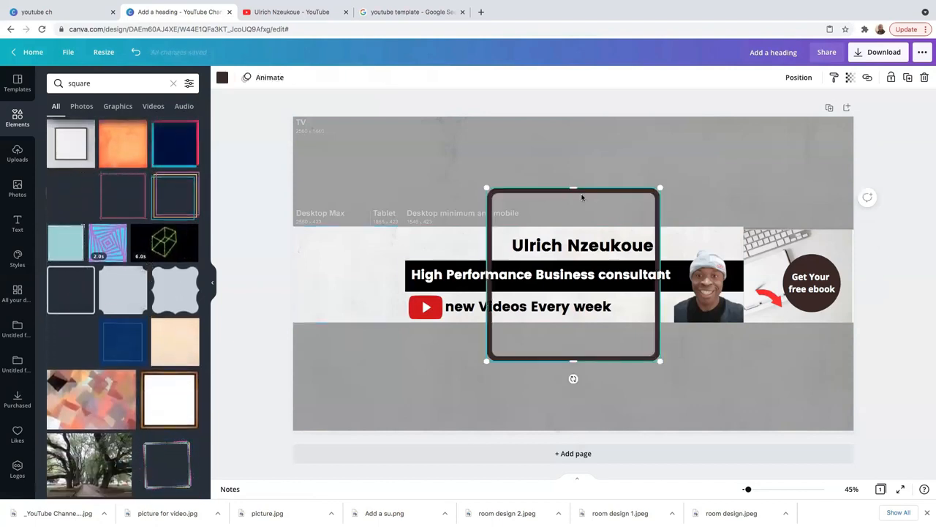
- Resize the square frame and fit it over the white block at the banner's left end
drag(493, 175, 389, 147)
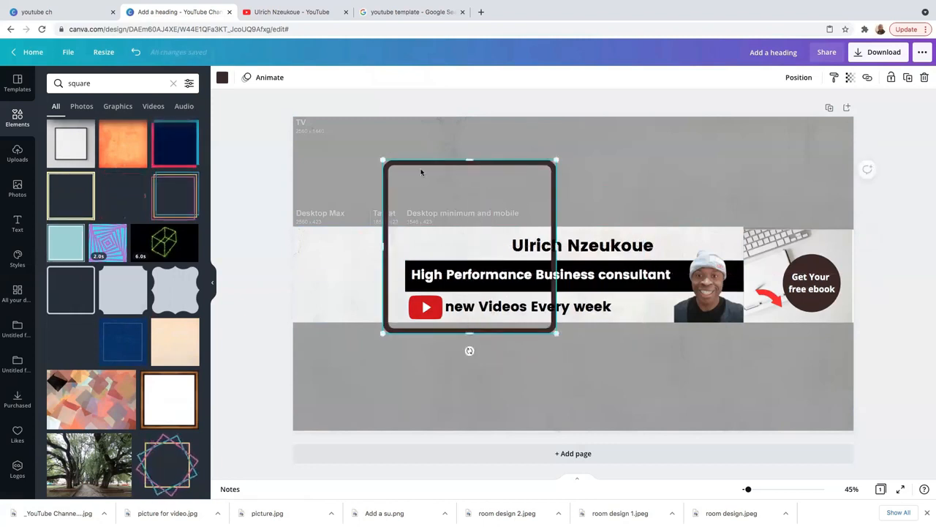
drag(556, 333, 452, 228)
drag(418, 159, 512, 213)
drag(453, 206, 376, 258)
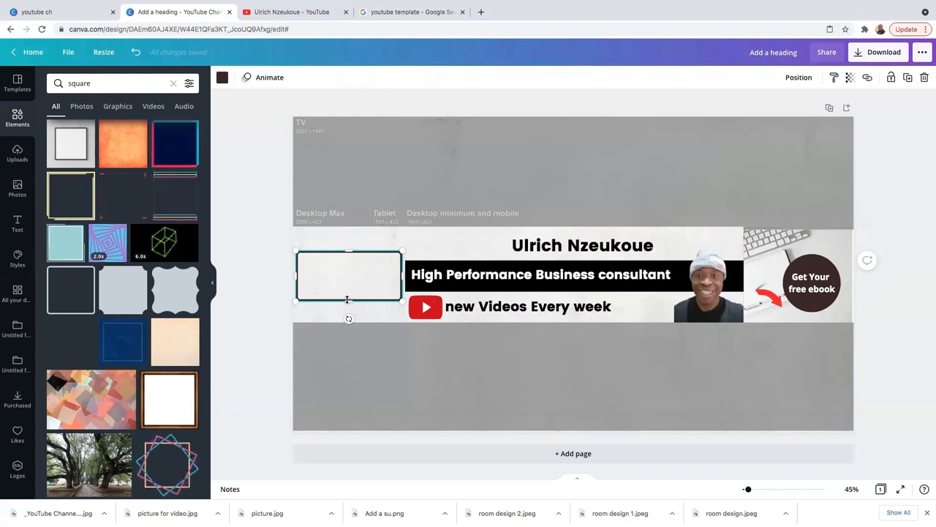
mouse_move(347, 299)
mouse_down()
mouse_move(347, 307)
mouse_move(348, 284)
mouse_up()
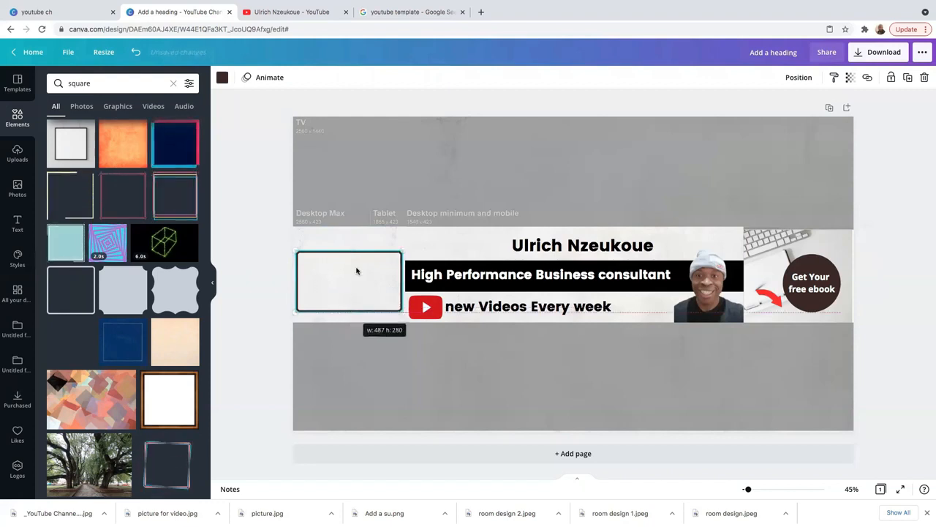
drag(348, 251, 349, 243)
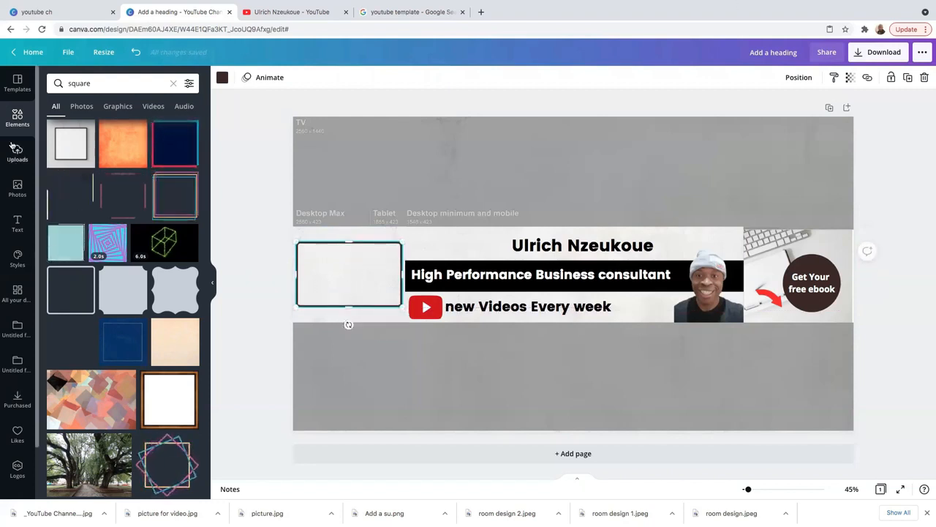
scroll(69, 197, up, 3)
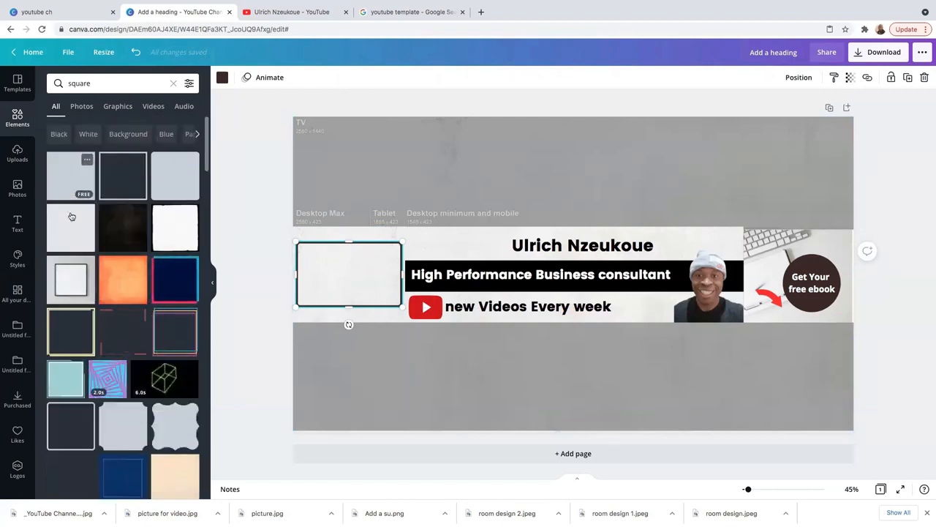
- Add a rounded square into the left frame and colour it white from Document Colors
click(161, 174)
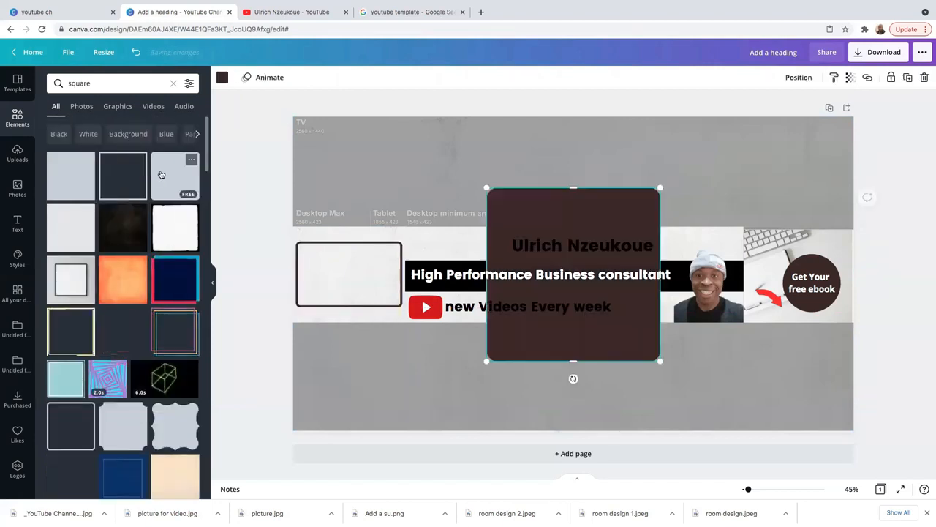
drag(594, 205, 427, 305)
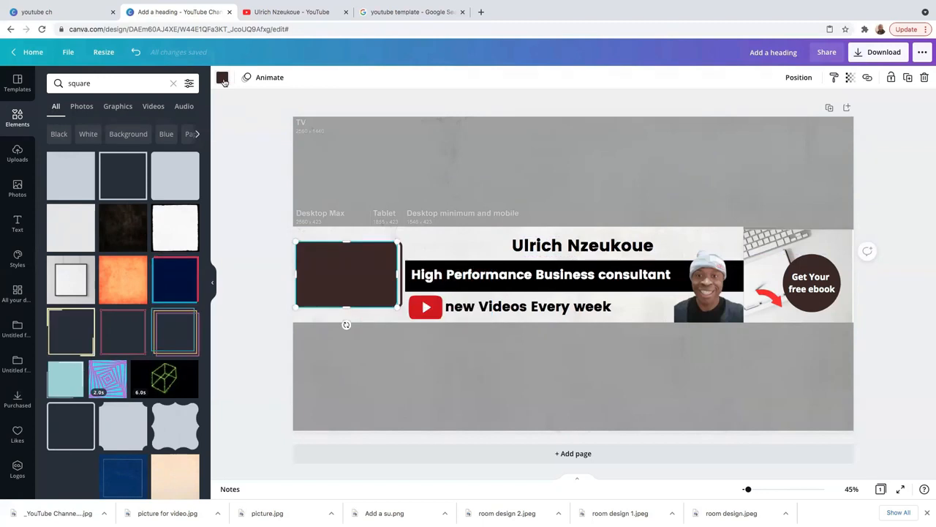
click(223, 77)
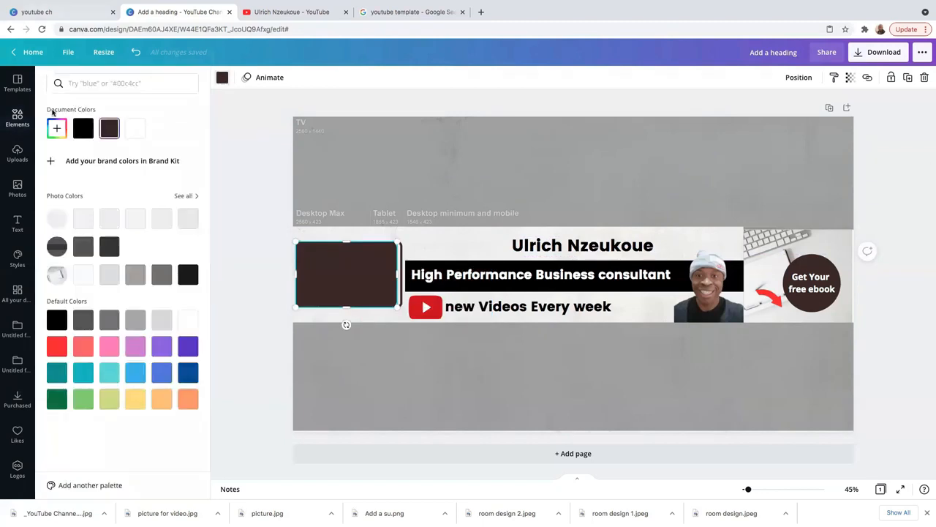
click(136, 128)
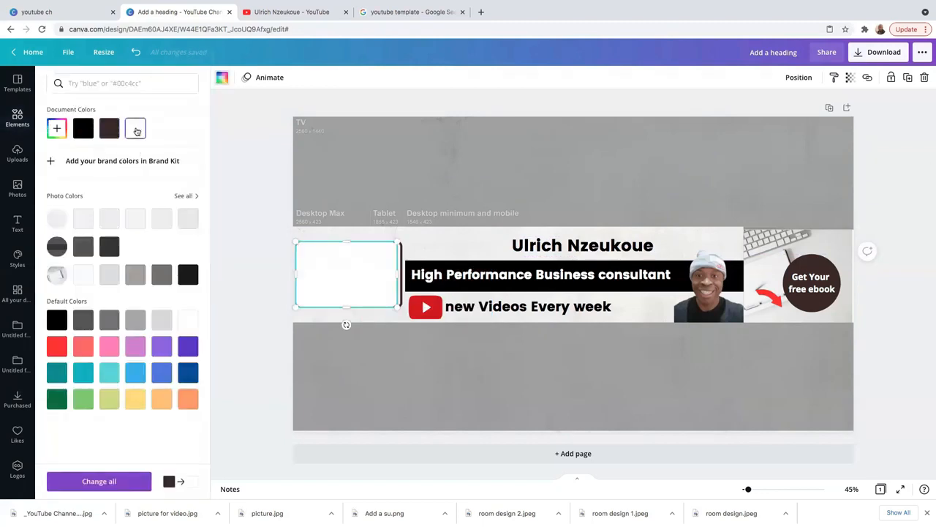
click(349, 327)
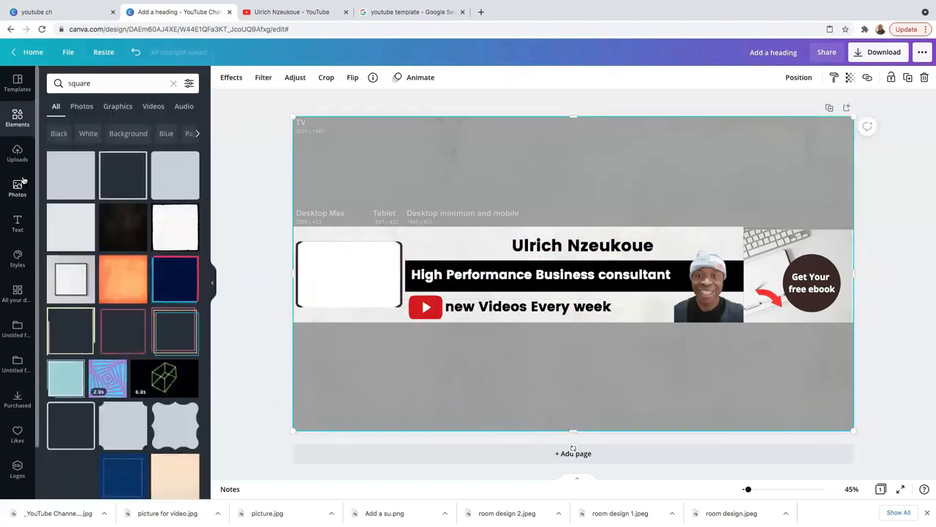
click(16, 222)
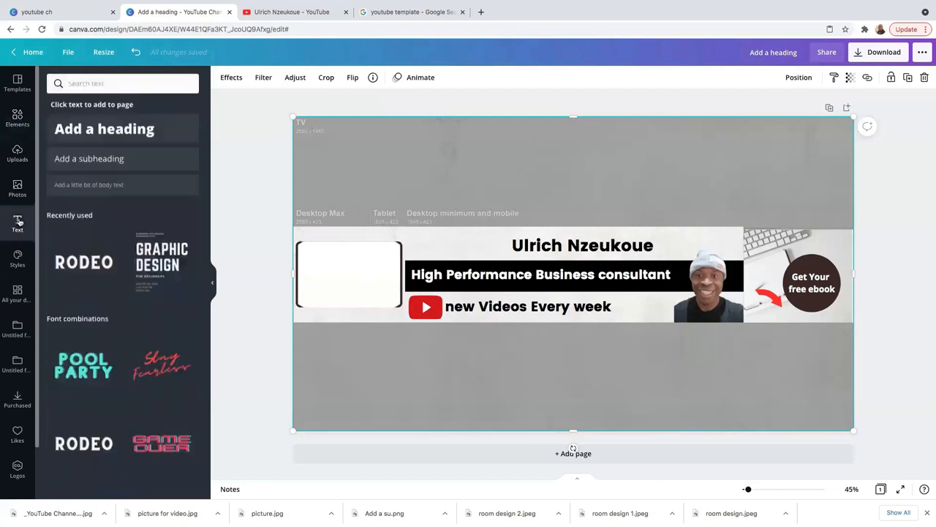
- Add a body text box reading 'As Seen on Media' onto the white left box
click(101, 187)
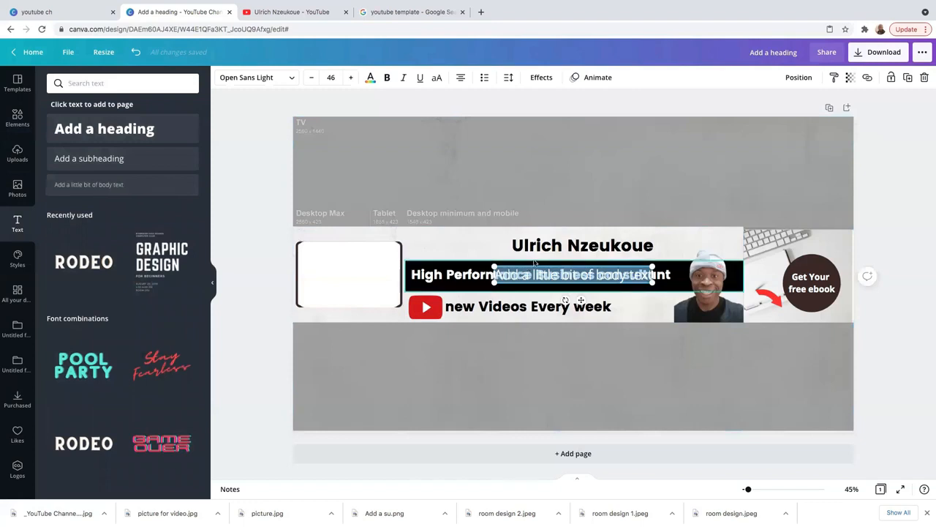
drag(528, 266, 366, 264)
key(Delete)
click(343, 365)
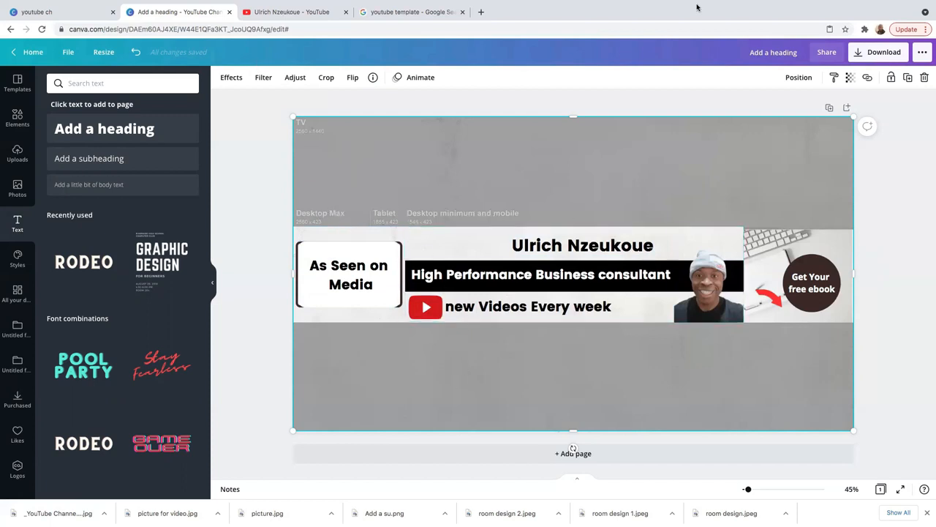
- Duplicate the banner page and delete the grey template guide image on Page 2
click(830, 108)
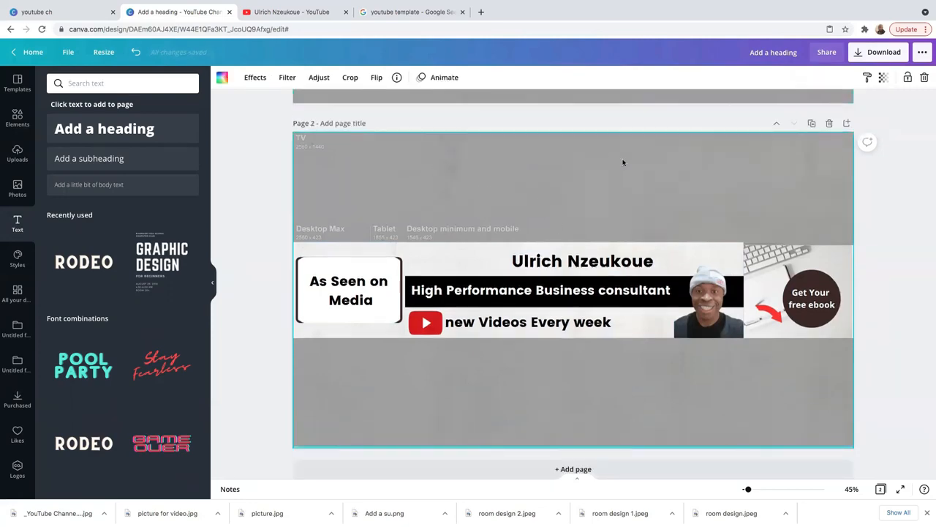
scroll(604, 152, up, 4)
scroll(585, 150, down, 4)
click(576, 150)
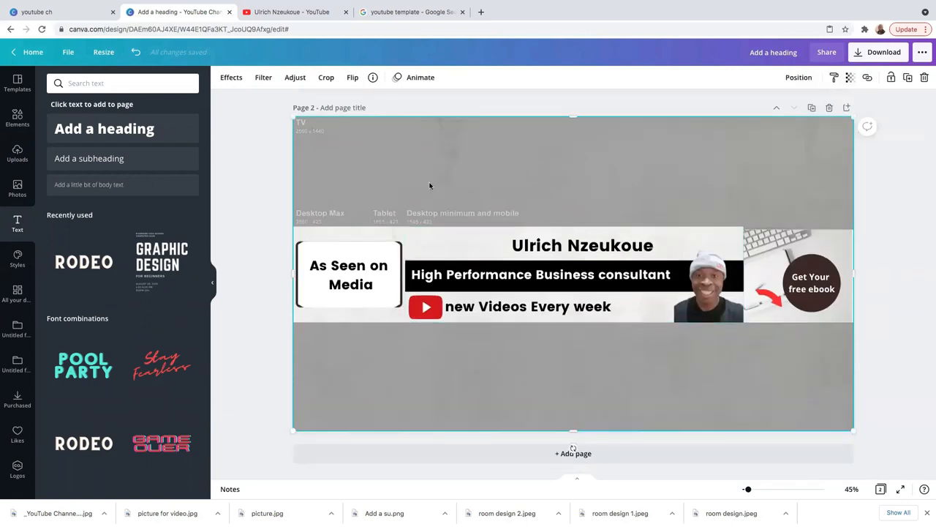
key(Delete)
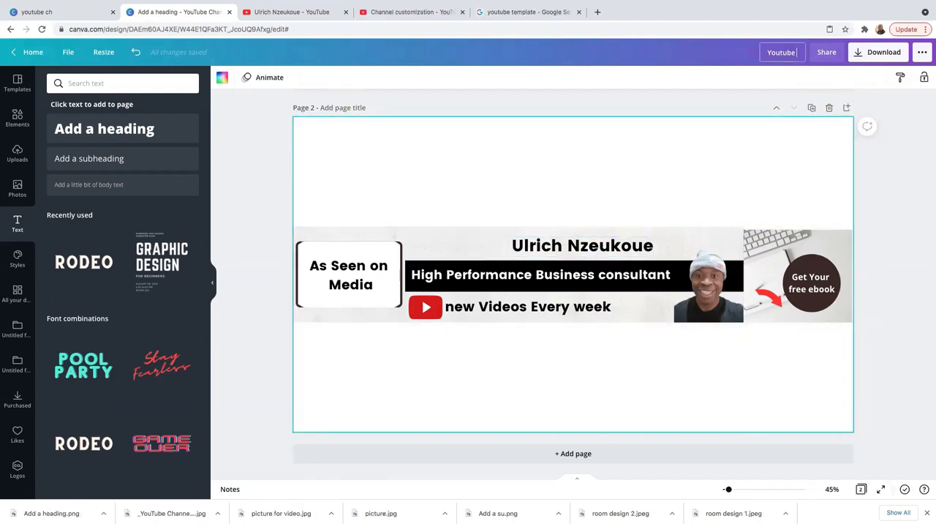
- Download only Page 2 as a PNG, then return to the YouTube channel tab
click(879, 53)
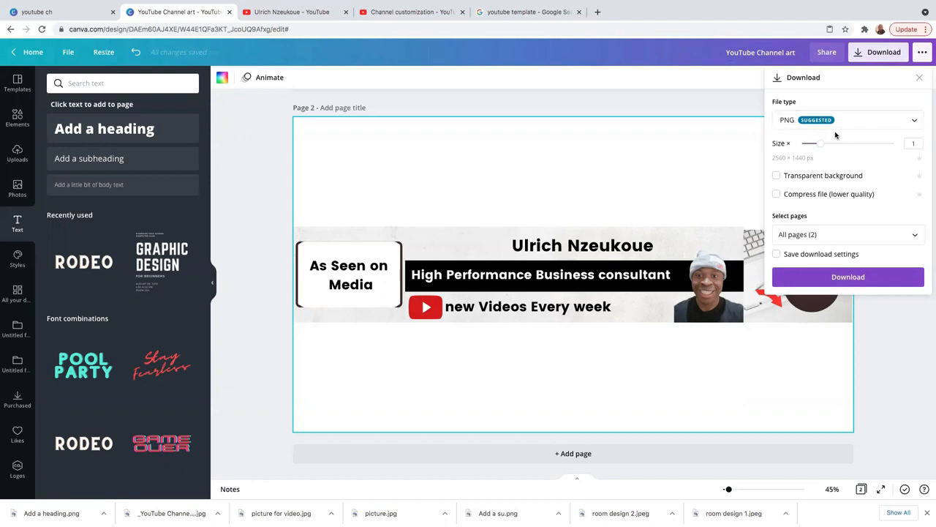
click(884, 236)
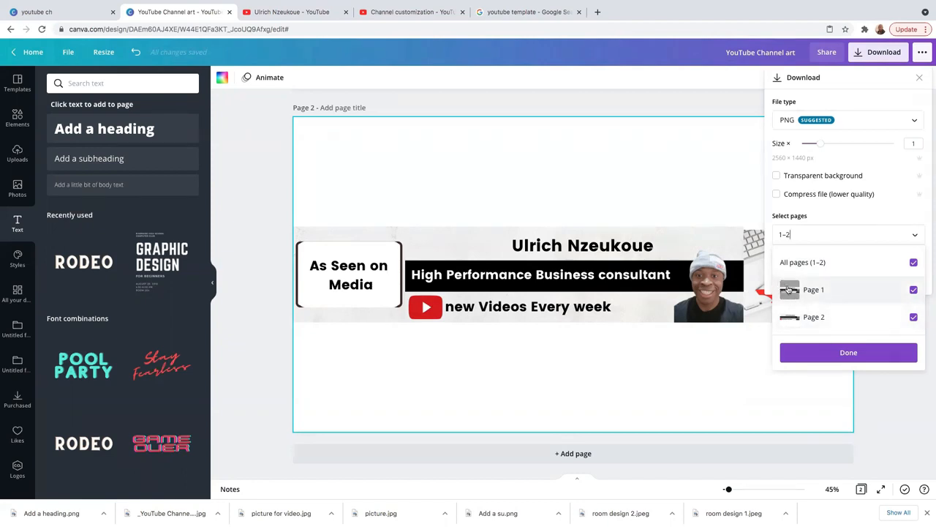
click(914, 290)
click(845, 354)
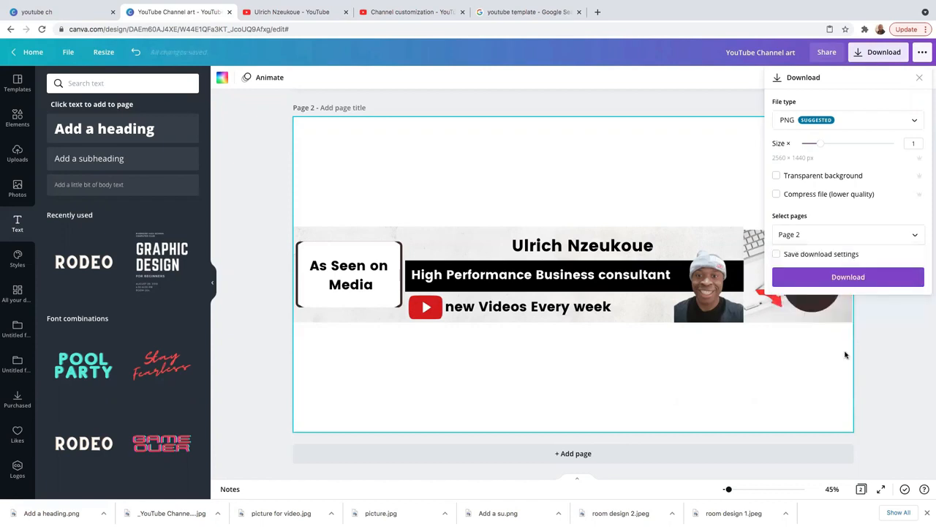
click(834, 277)
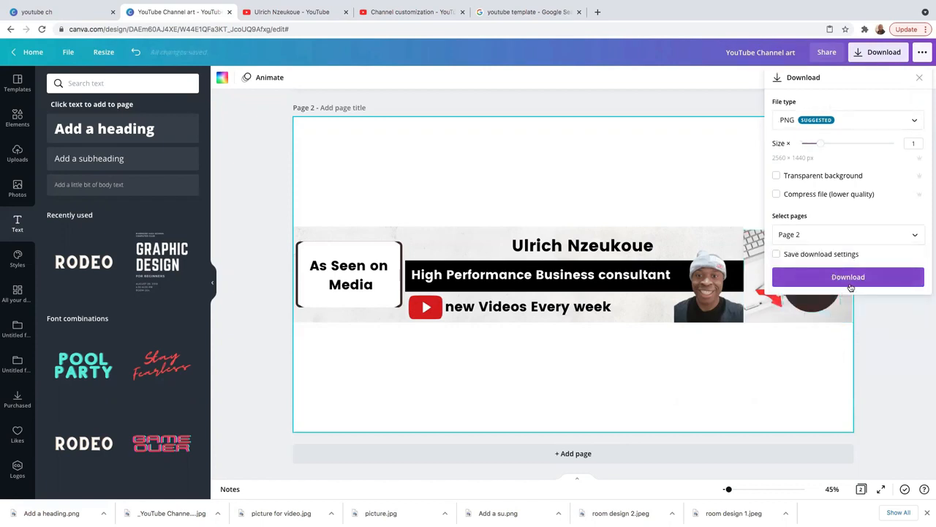
click(409, 14)
click(296, 12)
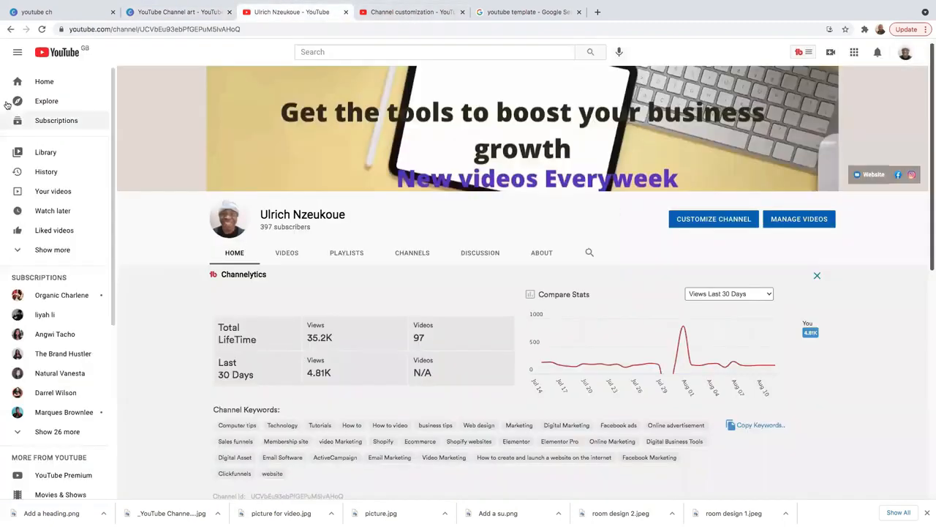
- Open the banner's Branding settings and choose CHANGE under Banner image
mouse_move(910, 86)
scroll(910, 81, down, 1)
click(909, 79)
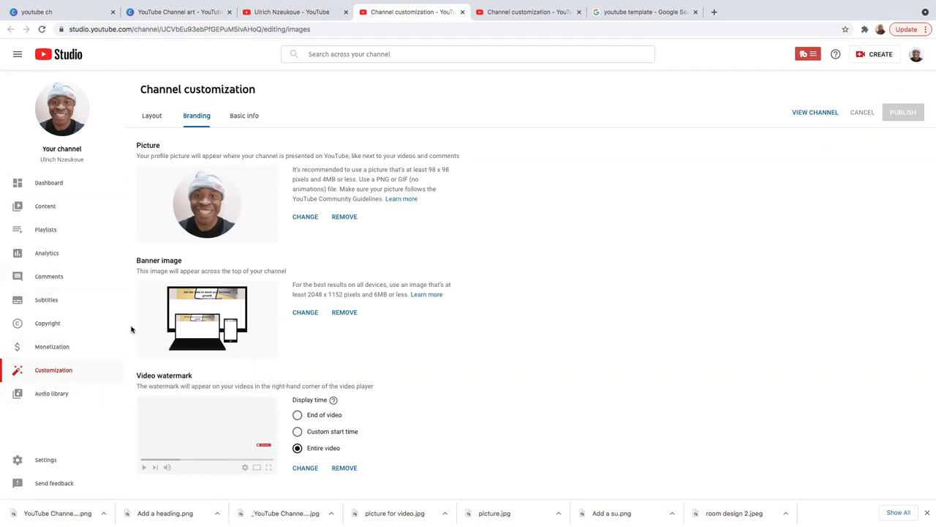
click(303, 313)
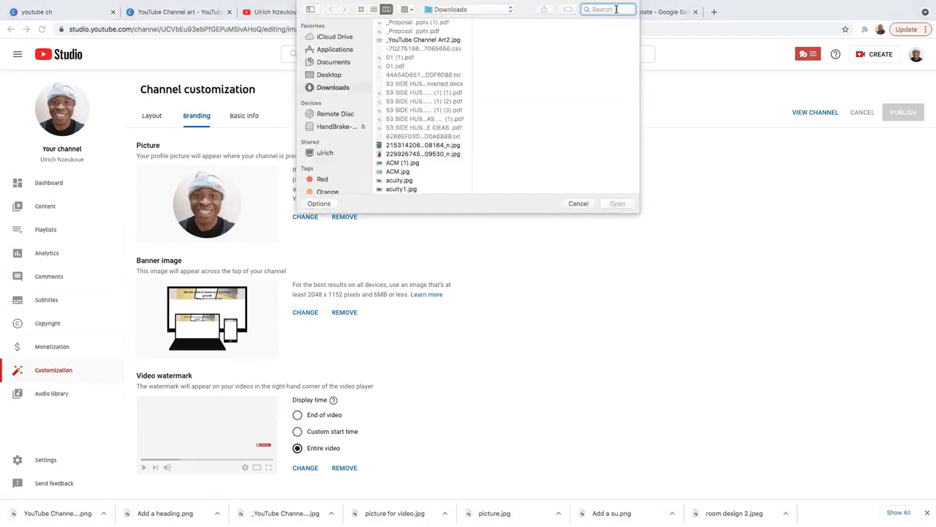
- Upload 'YouTube Channel art .png' as the banner and accept the crop
text(Youtub)
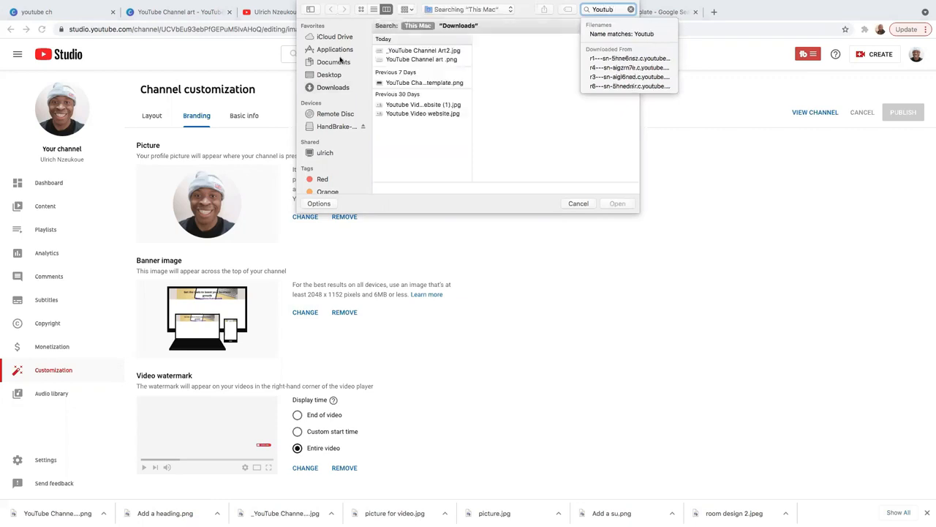
click(429, 61)
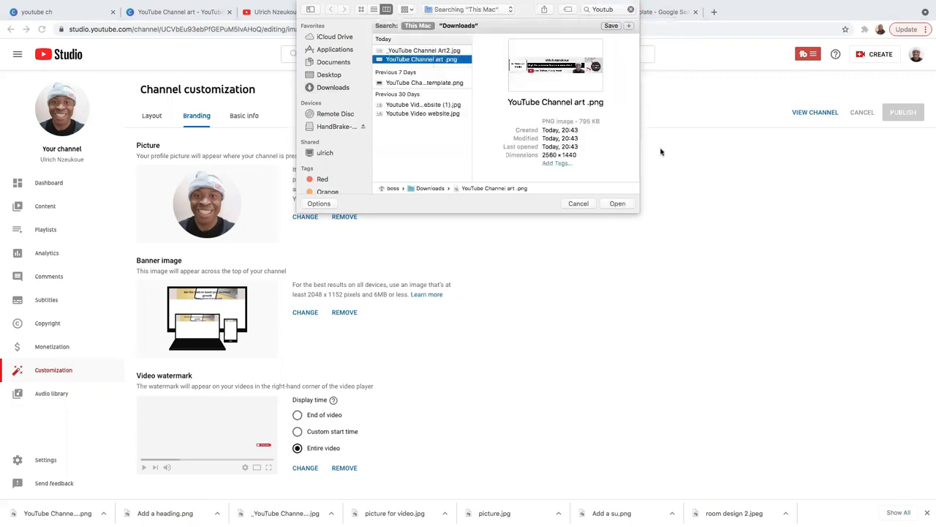
click(618, 203)
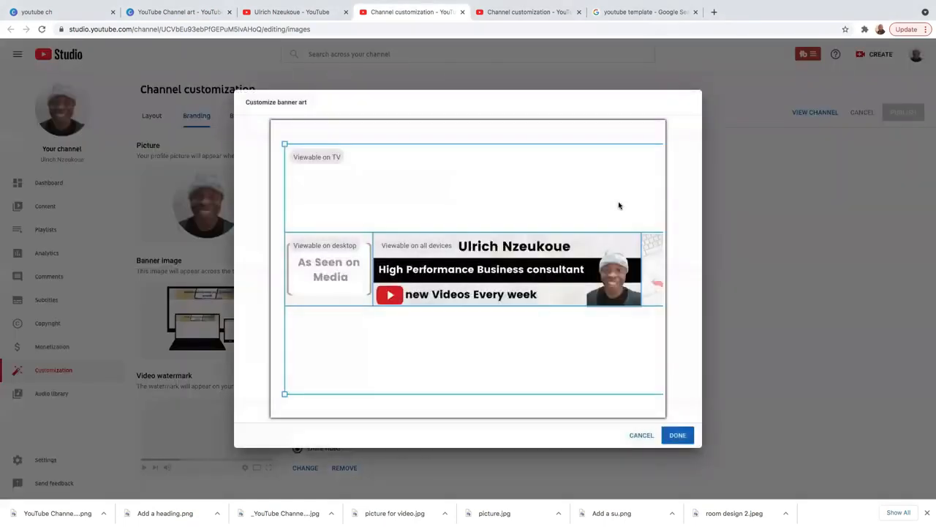
click(678, 436)
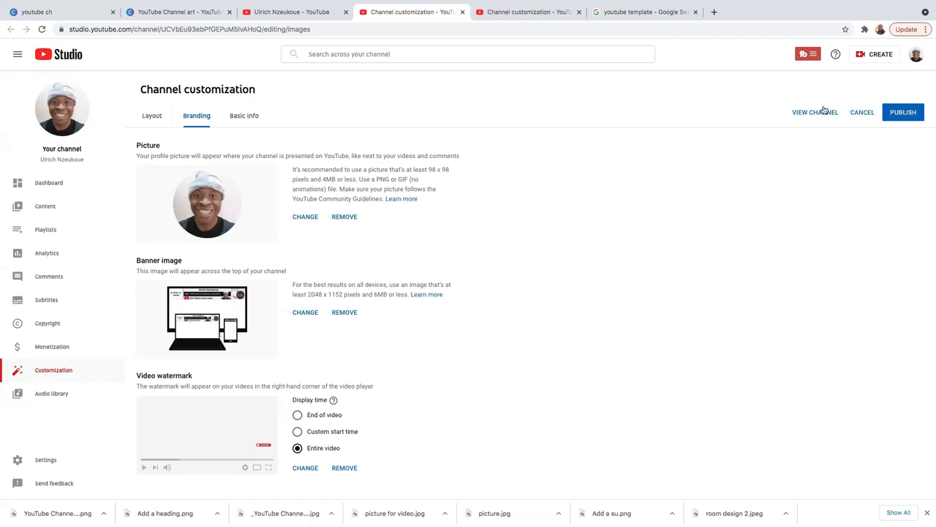
- Publish the banner, reload the channel page to verify it, and return to customization
click(903, 113)
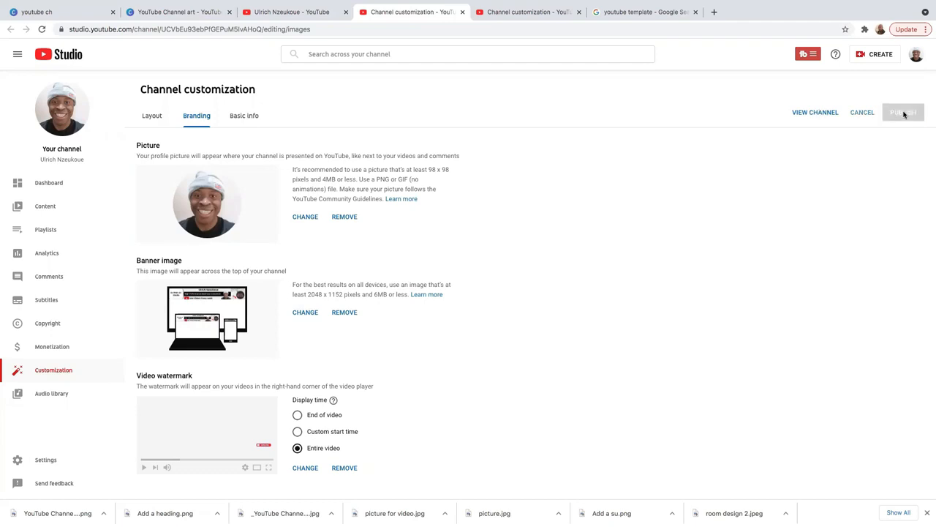
click(291, 12)
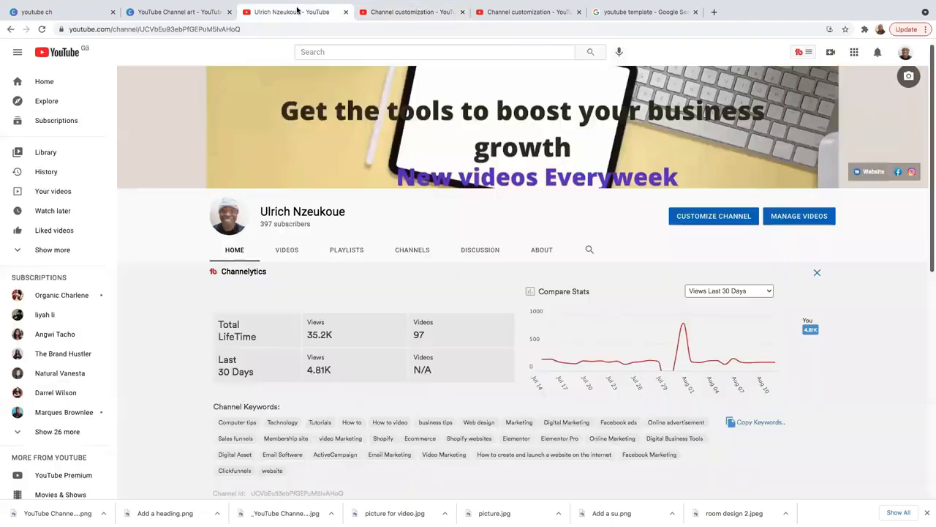
right_click(158, 211)
click(173, 233)
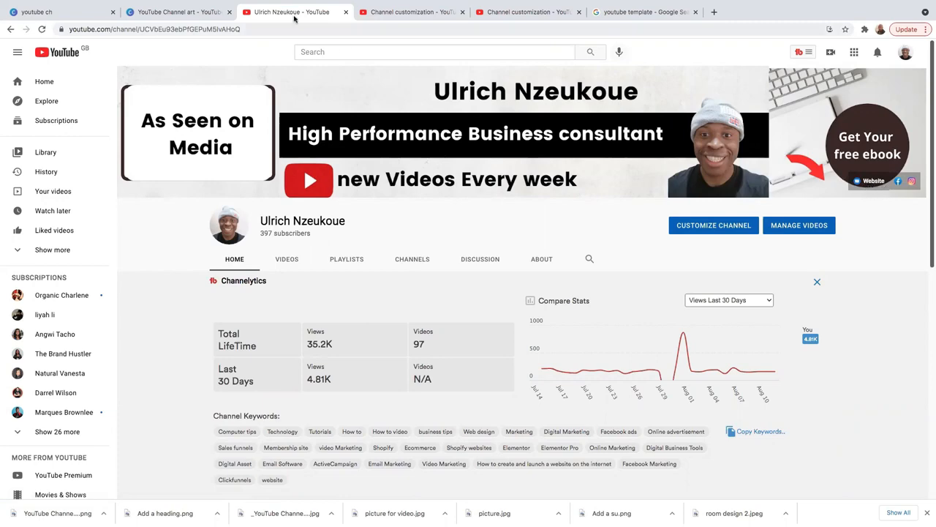
click(369, 12)
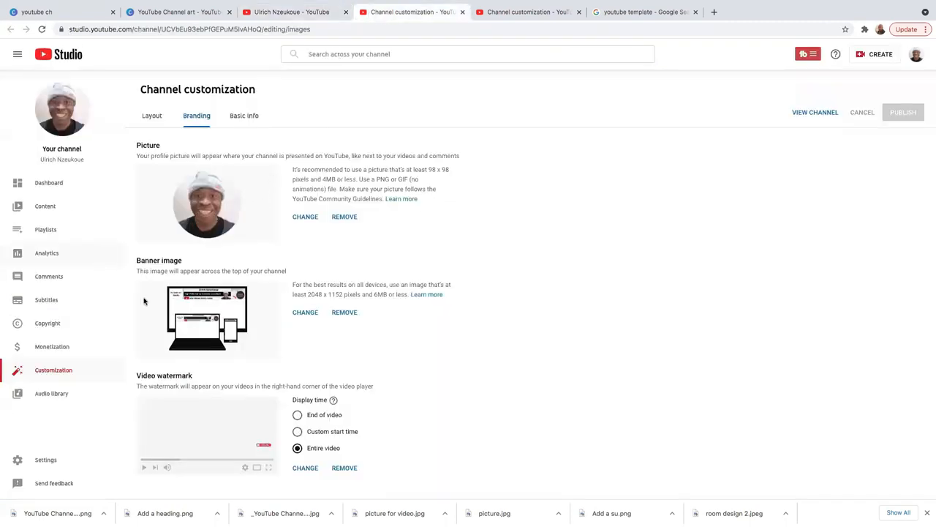
- Review the Basic info tab's description, the Website, Facebook and Instagram links, and contact email
click(241, 119)
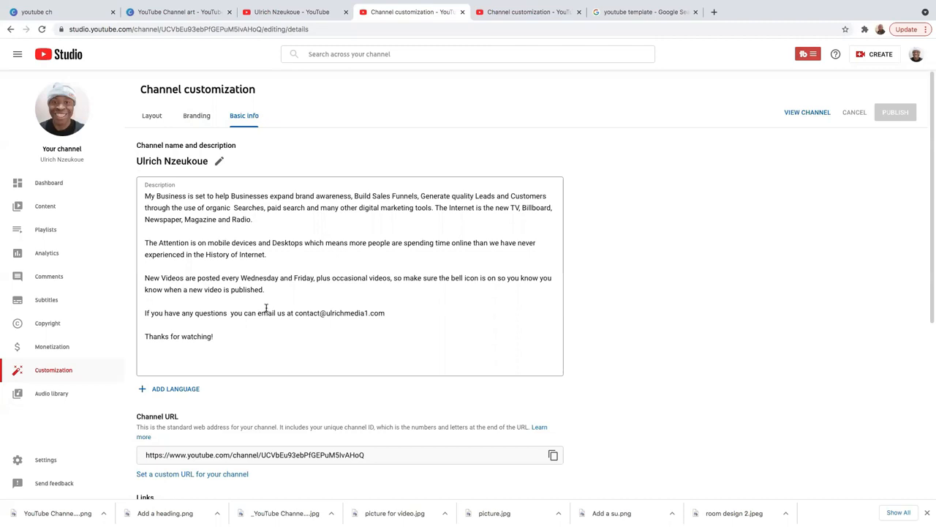
scroll(282, 313, down, 3)
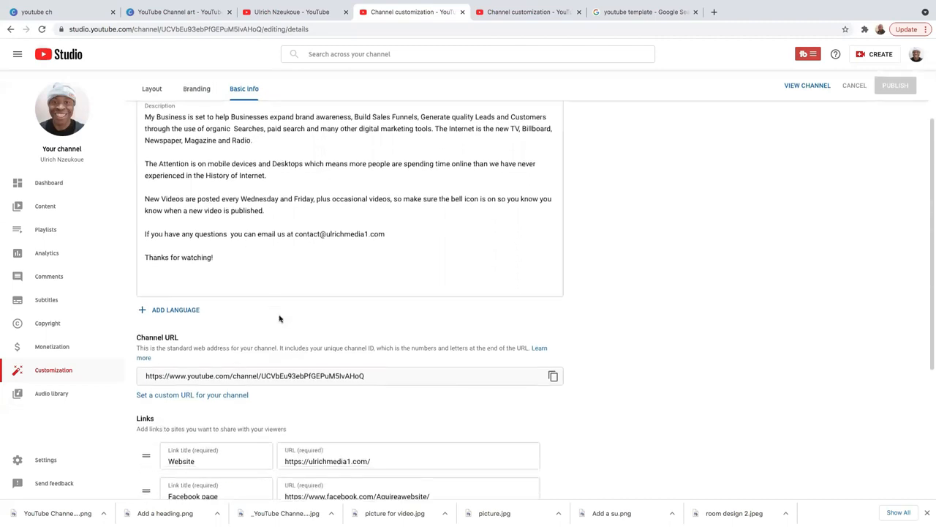
scroll(277, 320, down, 2)
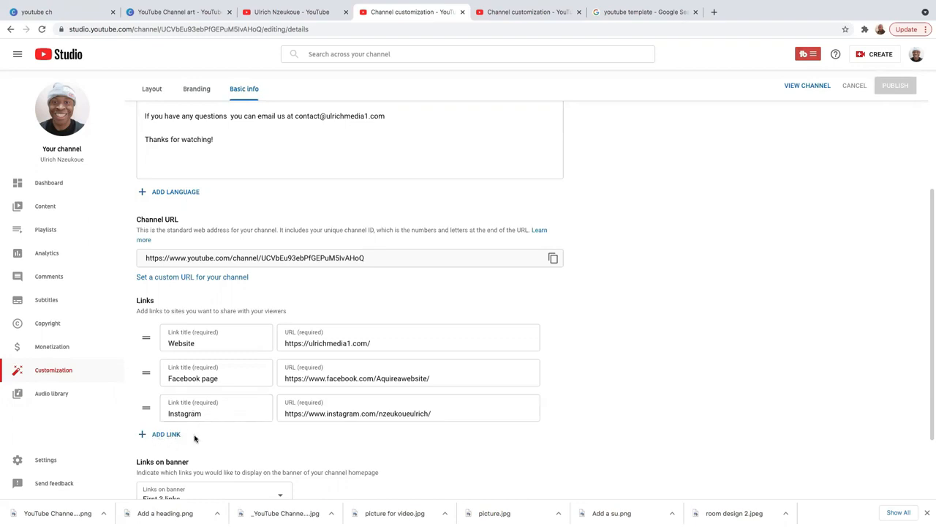
scroll(255, 424, down, 2)
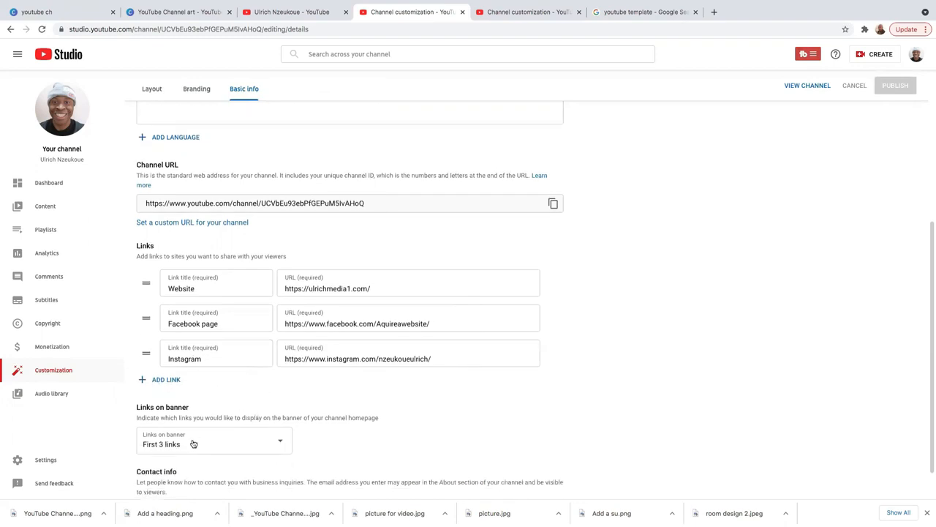
scroll(202, 344, down, 2)
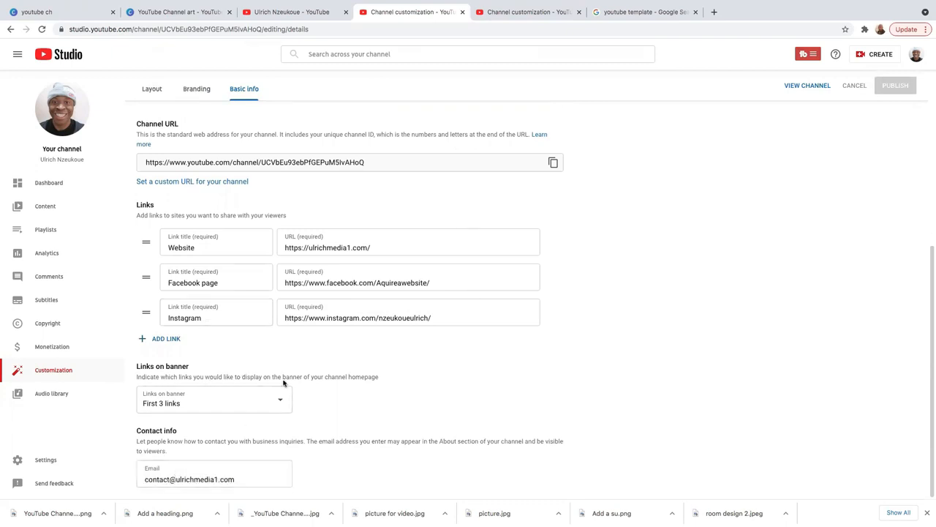
scroll(292, 380, up, 8)
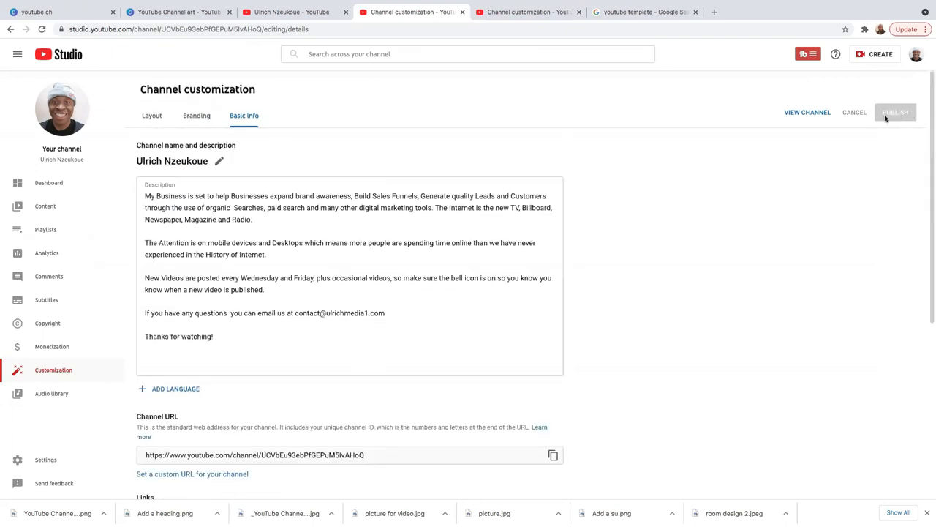